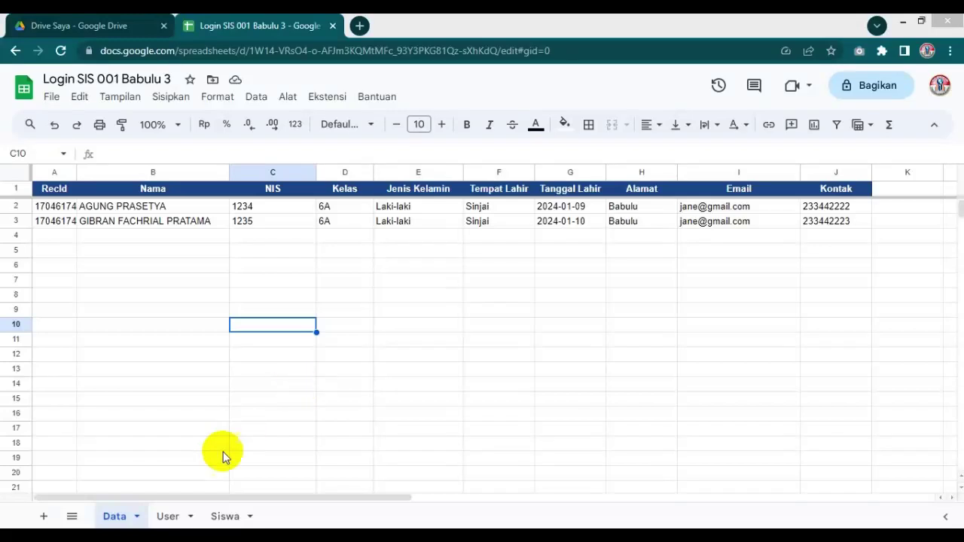
# - Review the User and Siswa sheets, inspecting the stored login row in User
pyautogui.click(169, 518)
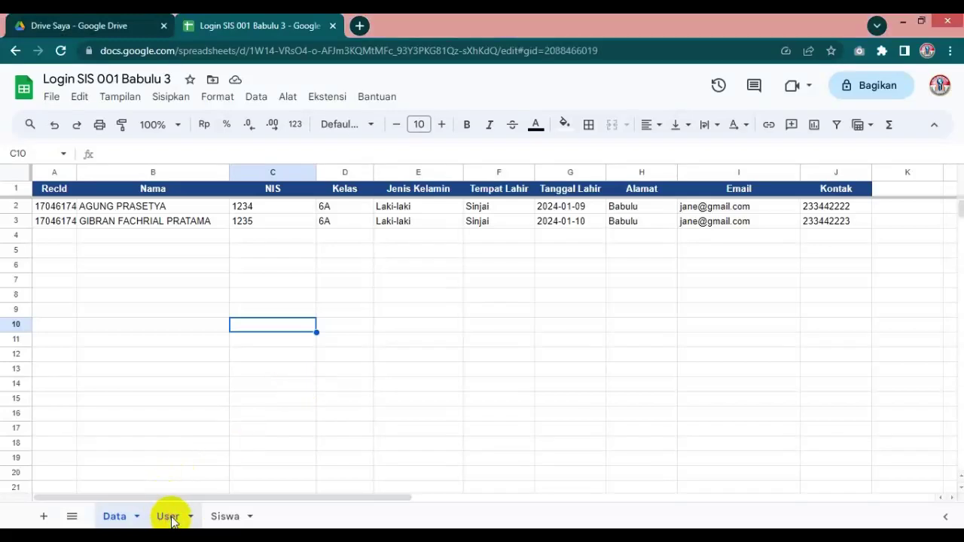
pyautogui.click(225, 517)
pyautogui.click(169, 518)
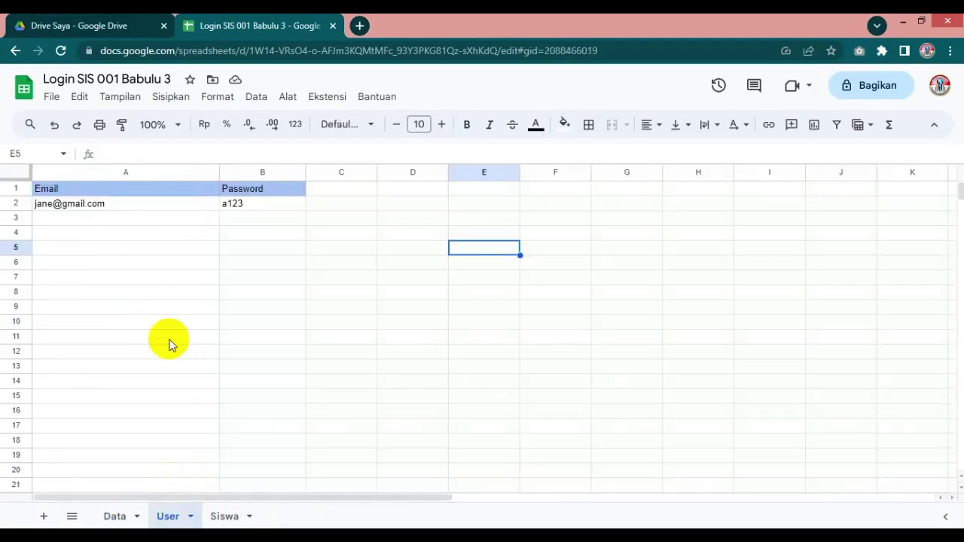
pyautogui.click(139, 204)
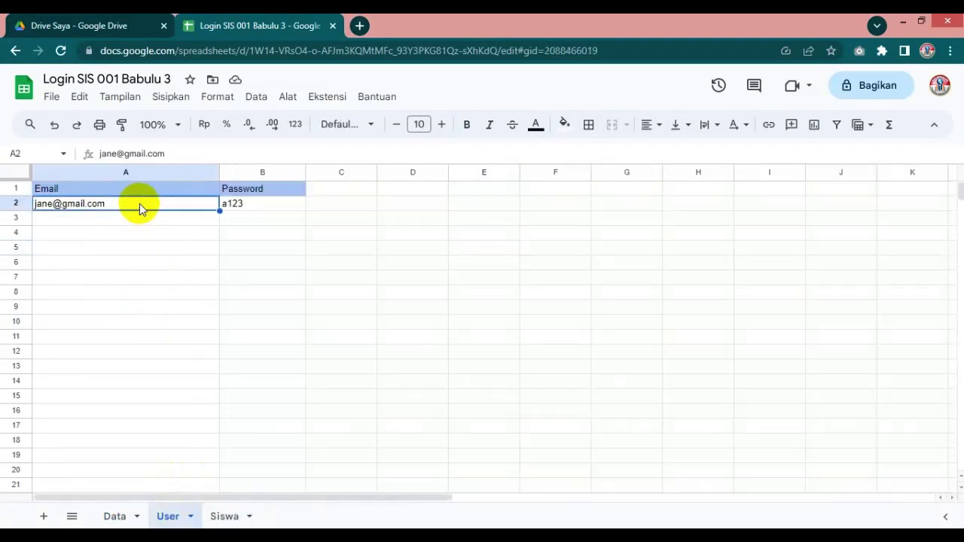
pyautogui.click(138, 410)
pyautogui.click(223, 517)
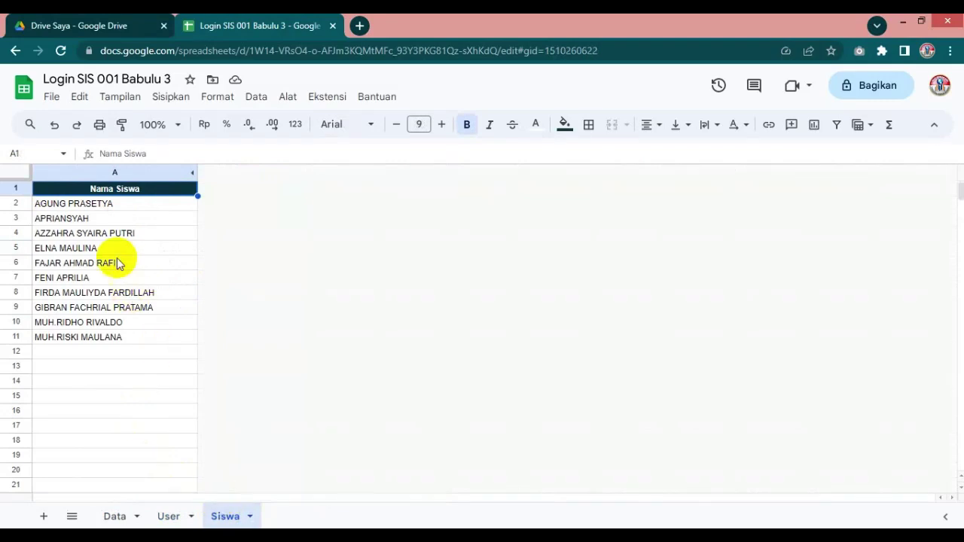
pyautogui.click(107, 263)
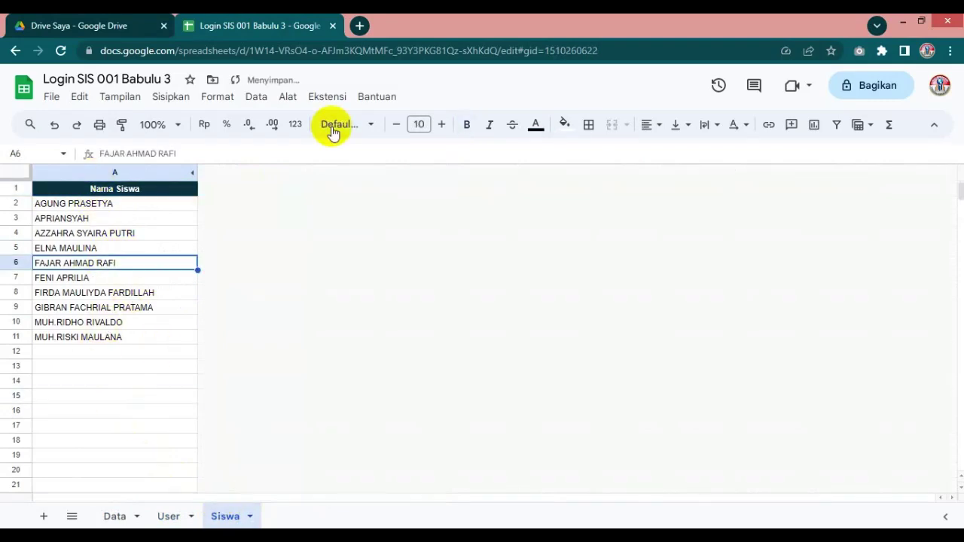
pyautogui.click(328, 98)
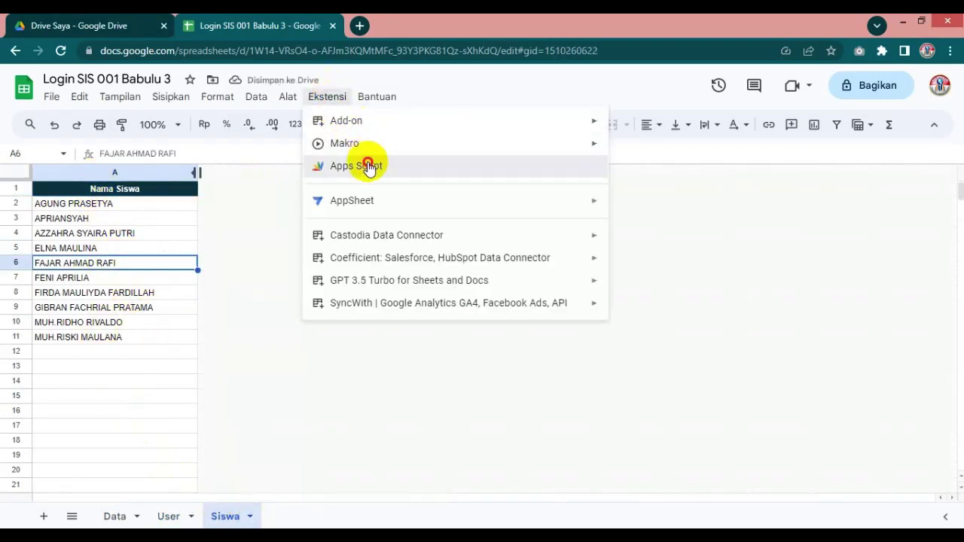
# - Open the bound Apps Script project and check the spreadsheetId on line 19 of Kode.gs
pyautogui.click(366, 166)
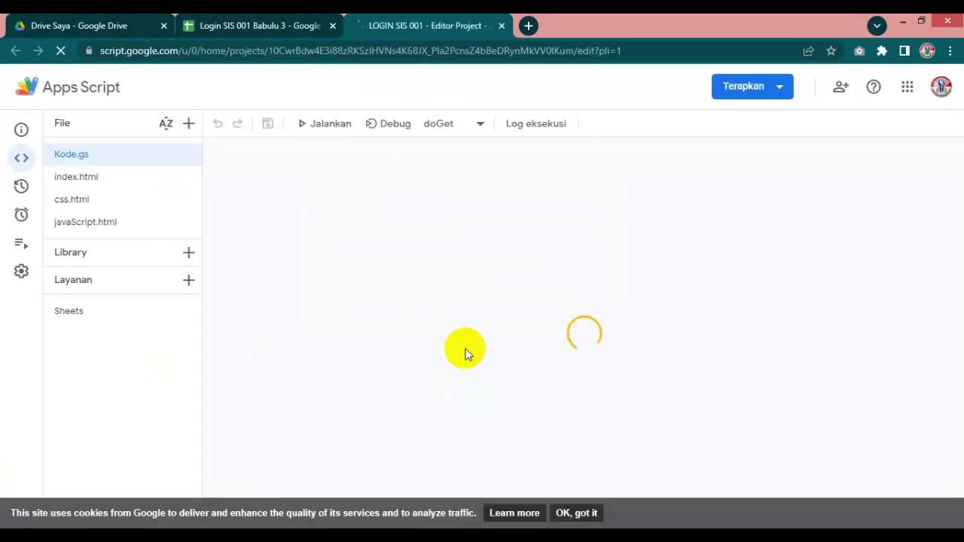
pyautogui.click(562, 513)
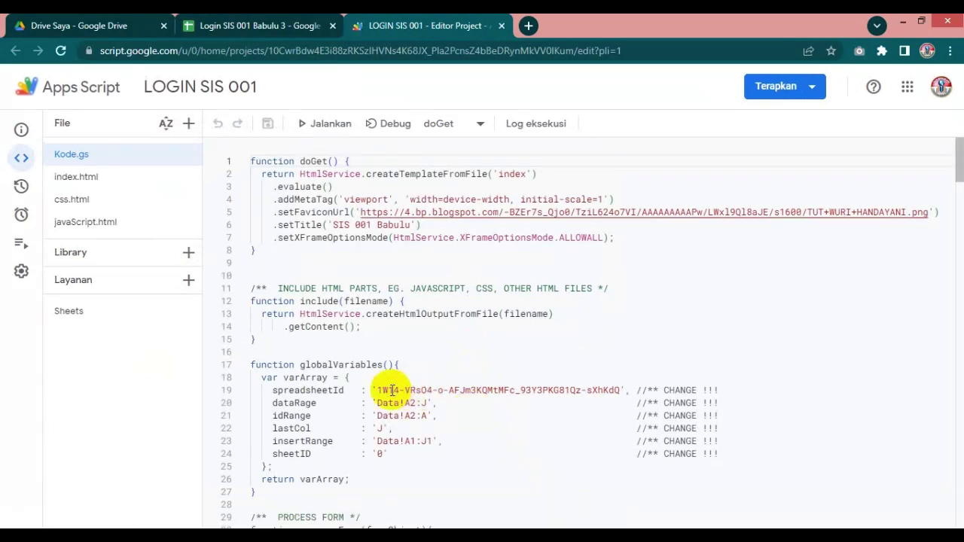
pyautogui.moveTo(378, 390); pyautogui.dragTo(624, 391)
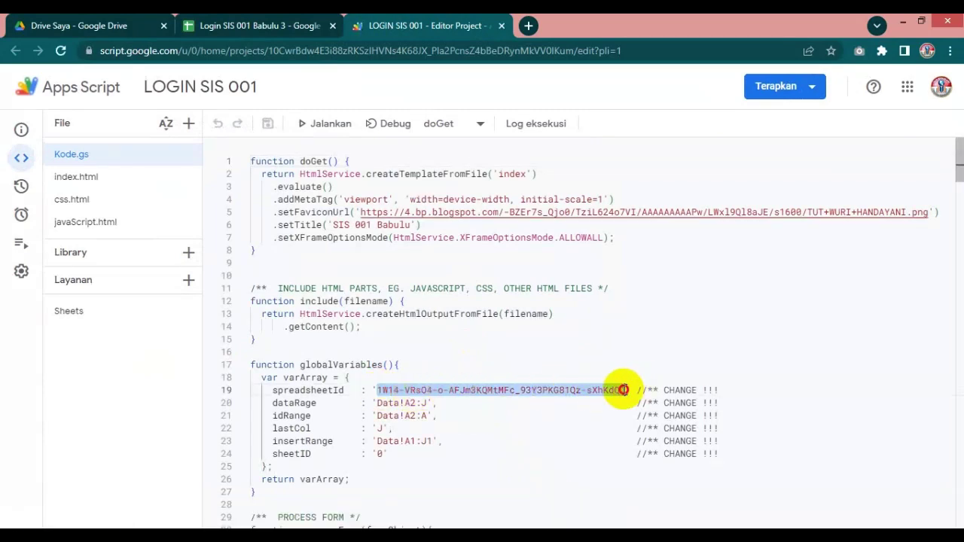
pyautogui.scroll(-2, 538, 310)
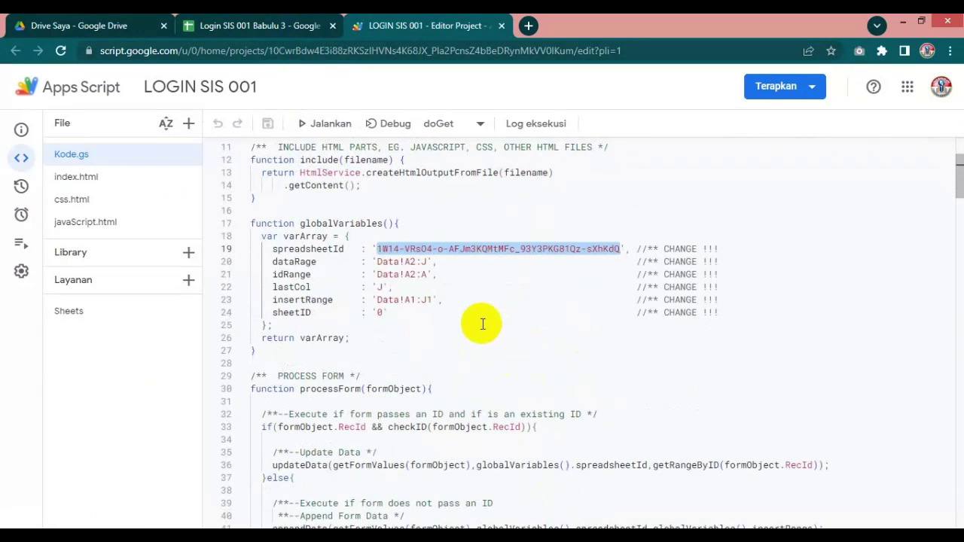
pyautogui.scroll(-2, 482, 323)
pyautogui.scroll(-2, 482, 324)
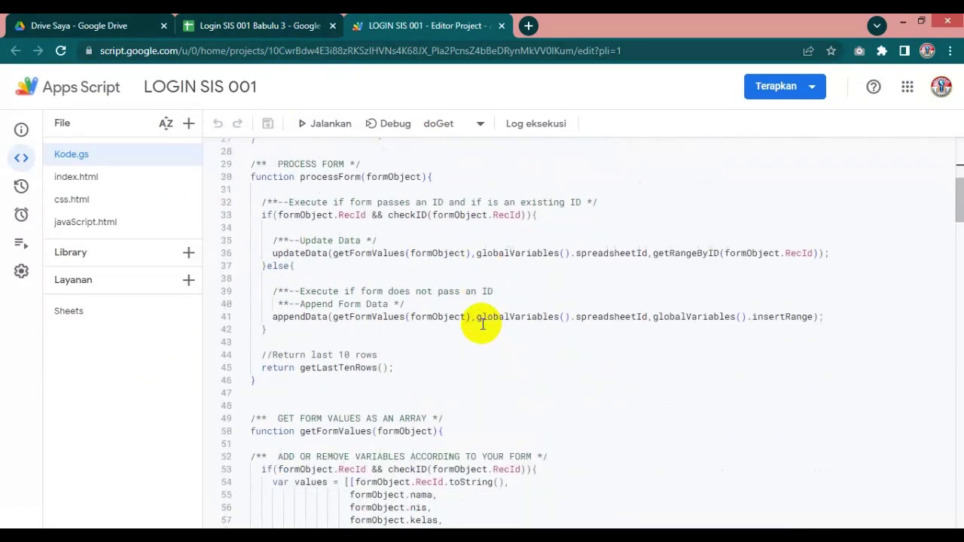
# - Create a test deployment and open the SIS 001 Babulu web app URL
pyautogui.click(782, 87)
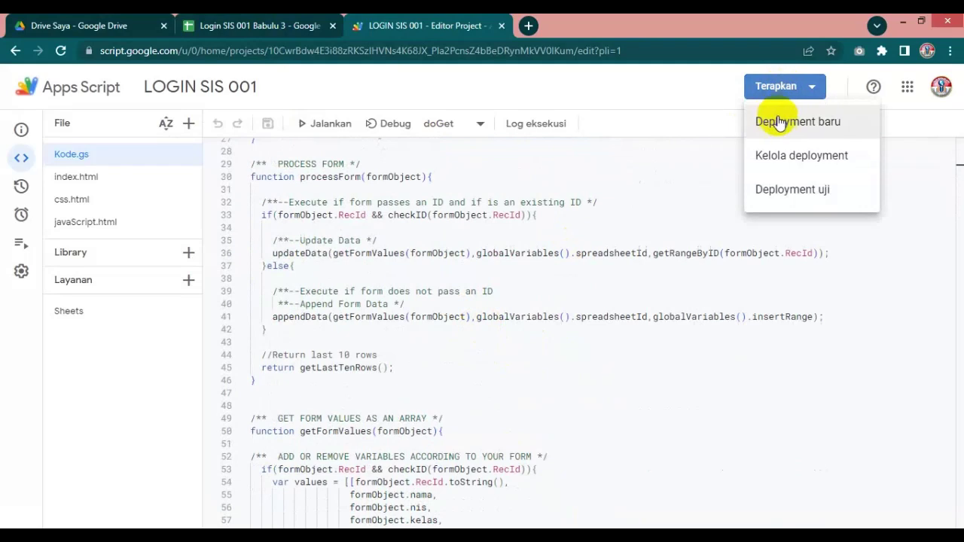
pyautogui.click(786, 193)
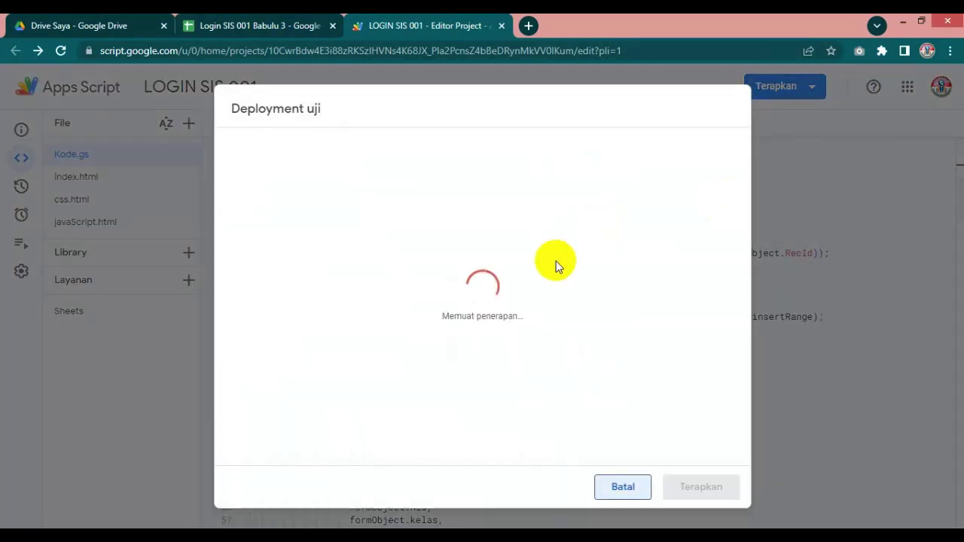
pyautogui.click(528, 299)
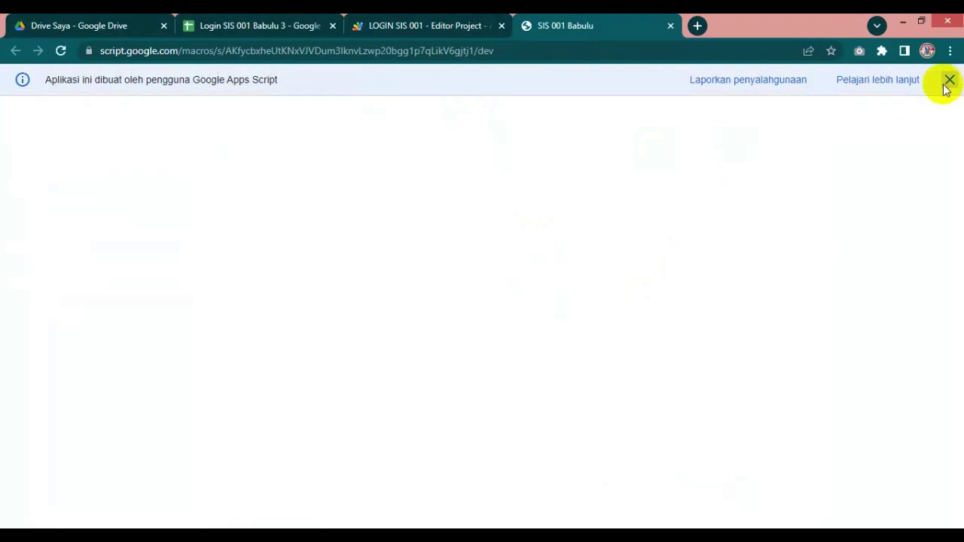
# - Dismiss the Apps Script notice and look over the login and registration forms
pyautogui.click(949, 80)
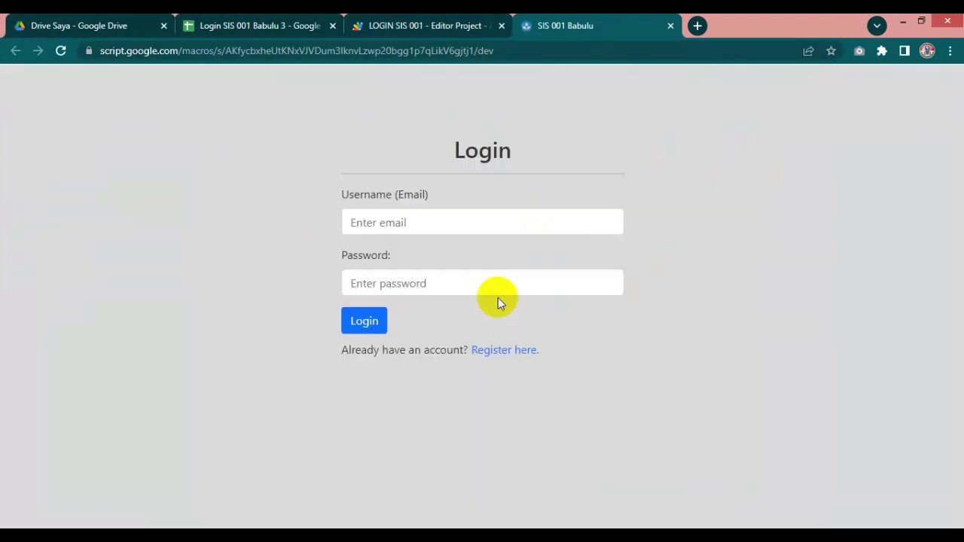
pyautogui.click(421, 222)
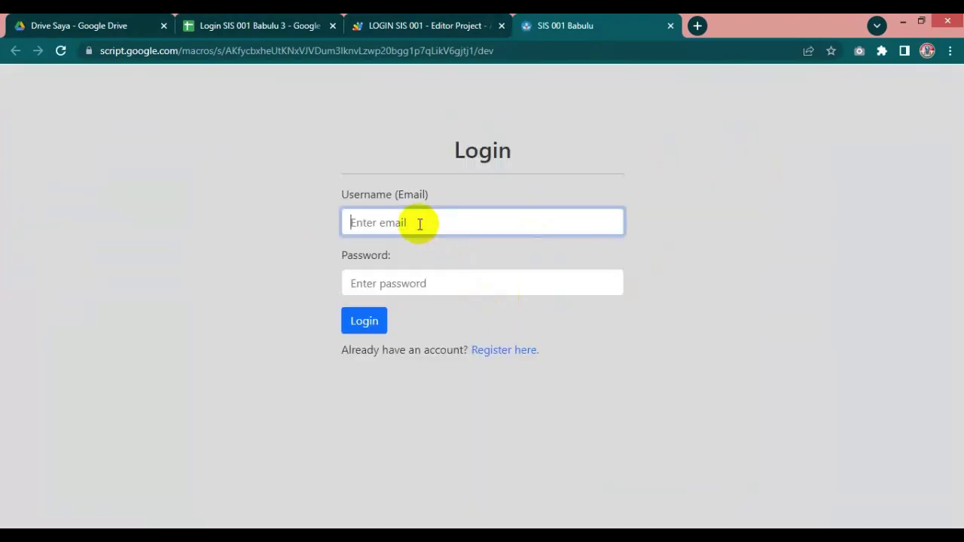
pyautogui.click(372, 285)
pyautogui.click(507, 351)
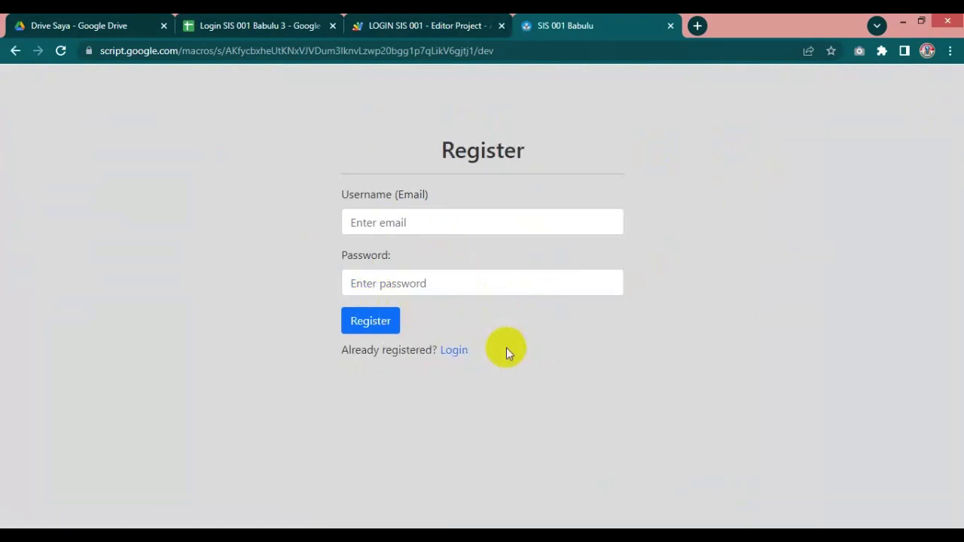
pyautogui.click(454, 353)
pyautogui.click(502, 352)
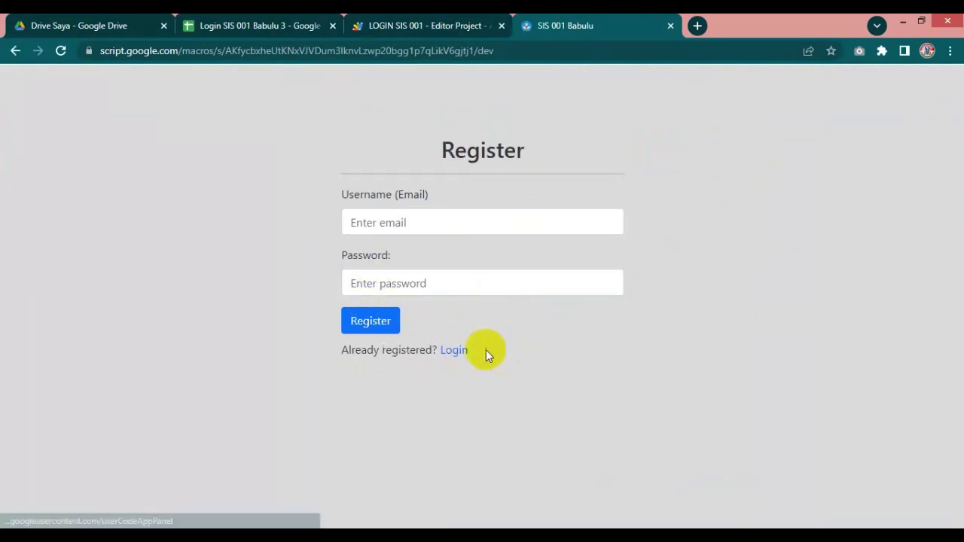
pyautogui.click(456, 351)
# - Look up the Email and Password columns on the User sheet
pyautogui.click(249, 24)
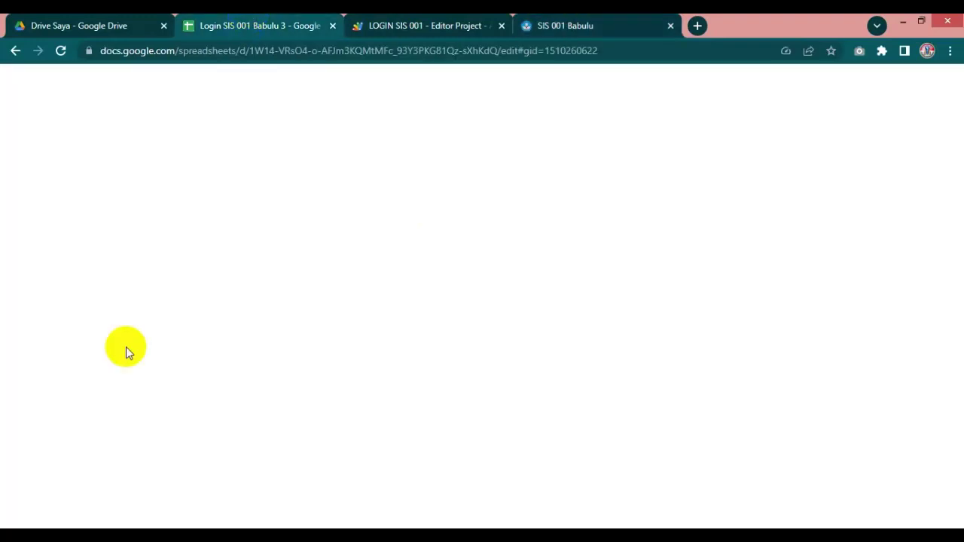
pyautogui.click(168, 517)
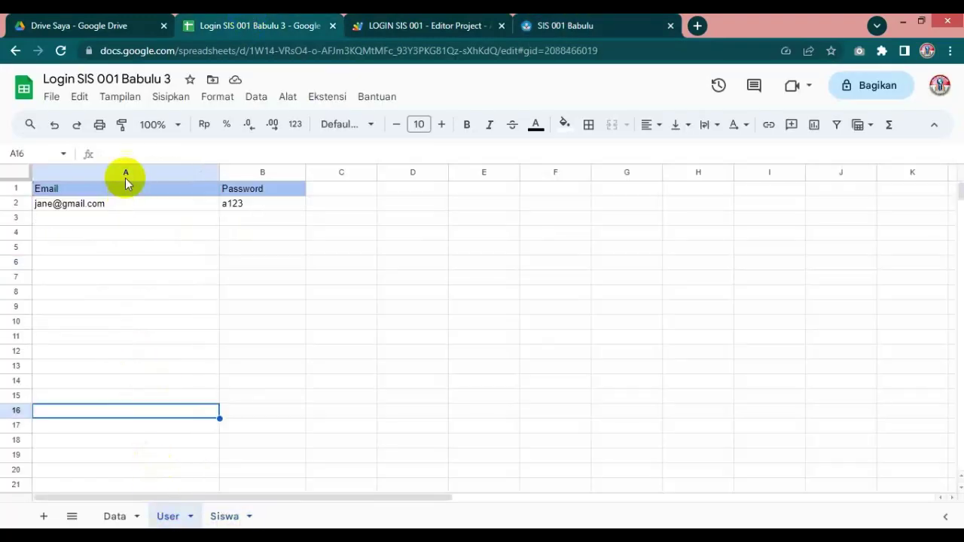
pyautogui.click(124, 169)
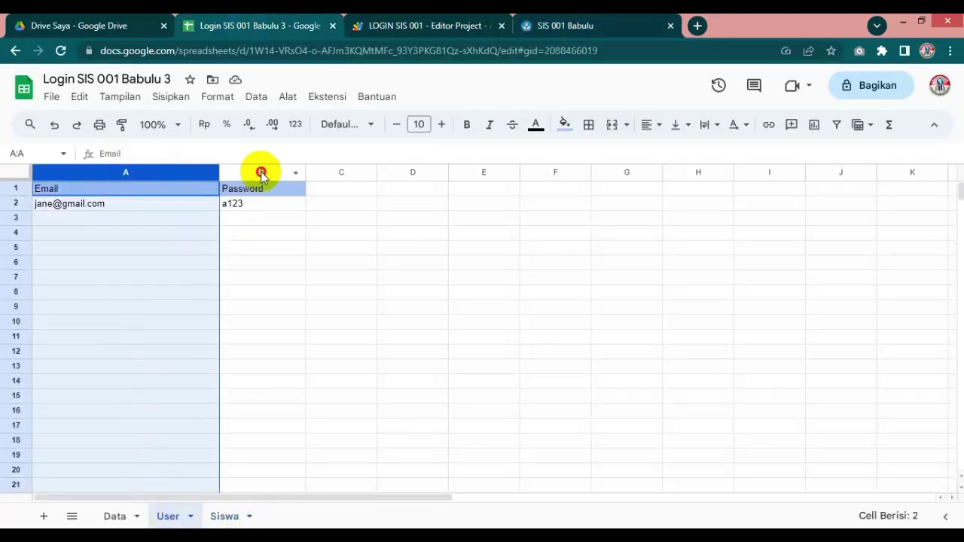
pyautogui.click(262, 173)
pyautogui.click(557, 24)
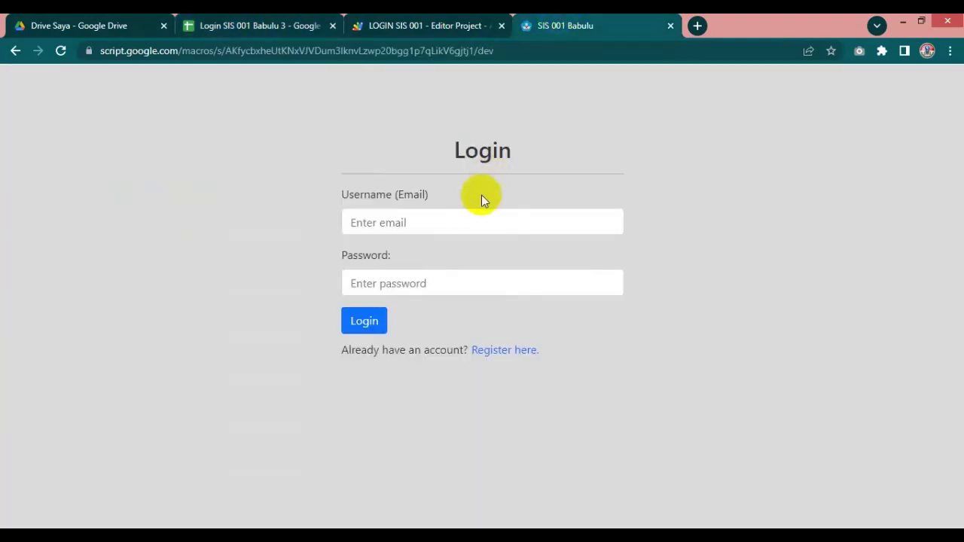
# - Copy the registered email from cell A2 and paste it into the login email field
pyautogui.click(426, 219)
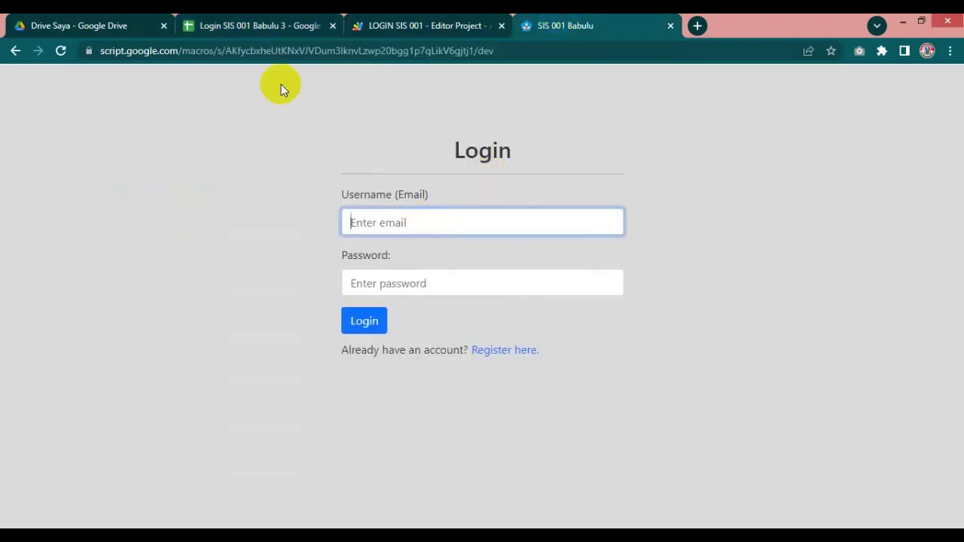
pyautogui.click(249, 24)
pyautogui.click(84, 204)
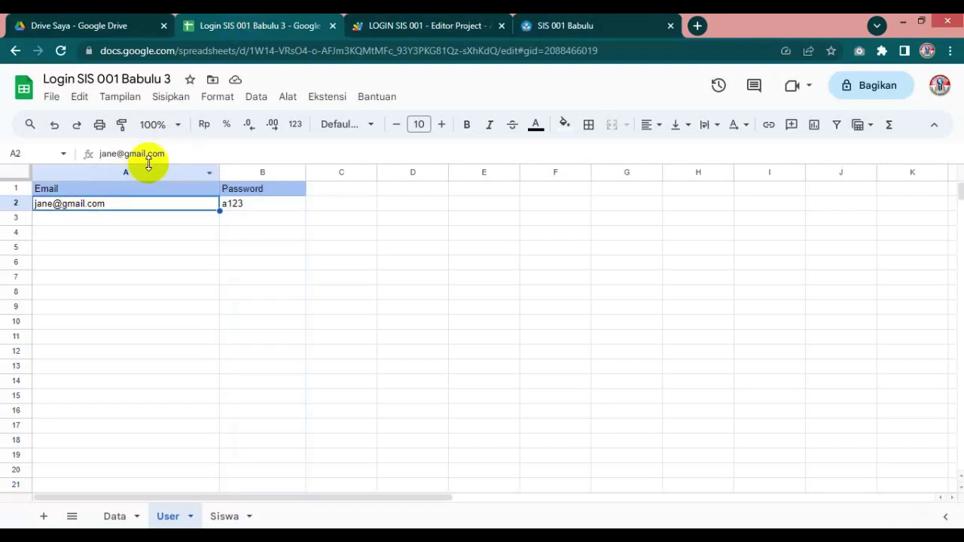
pyautogui.moveTo(181, 154); pyautogui.dragTo(86, 155)
pyautogui.hotkey('ctrl', 'c')
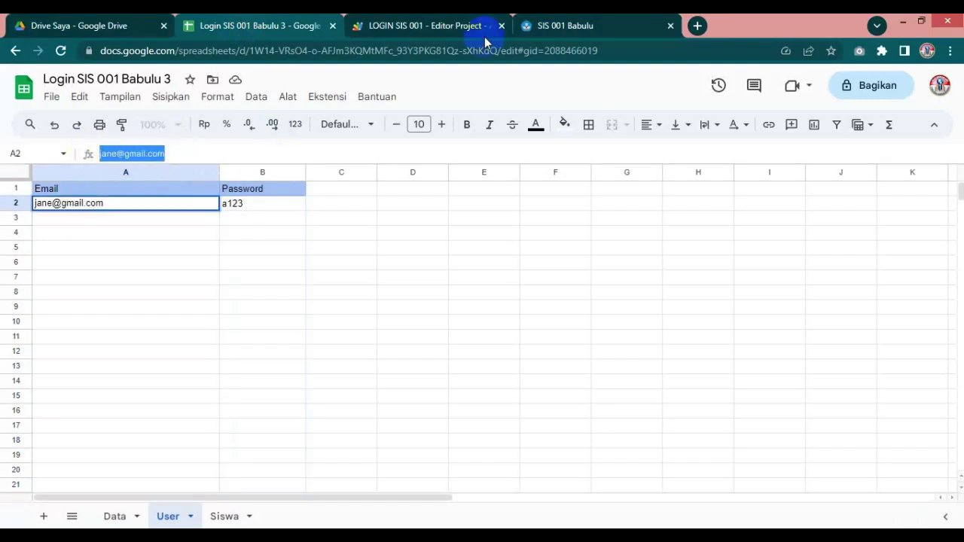
pyautogui.click(561, 26)
pyautogui.hotkey('ctrl', 'v')
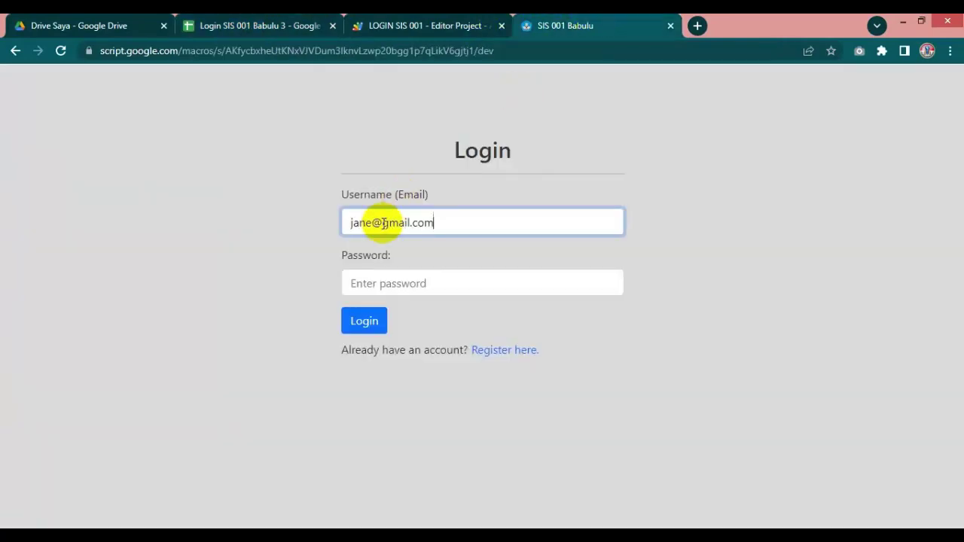
# - Enter the stored password from cell B2 and log in to the DATA page
pyautogui.click(271, 26)
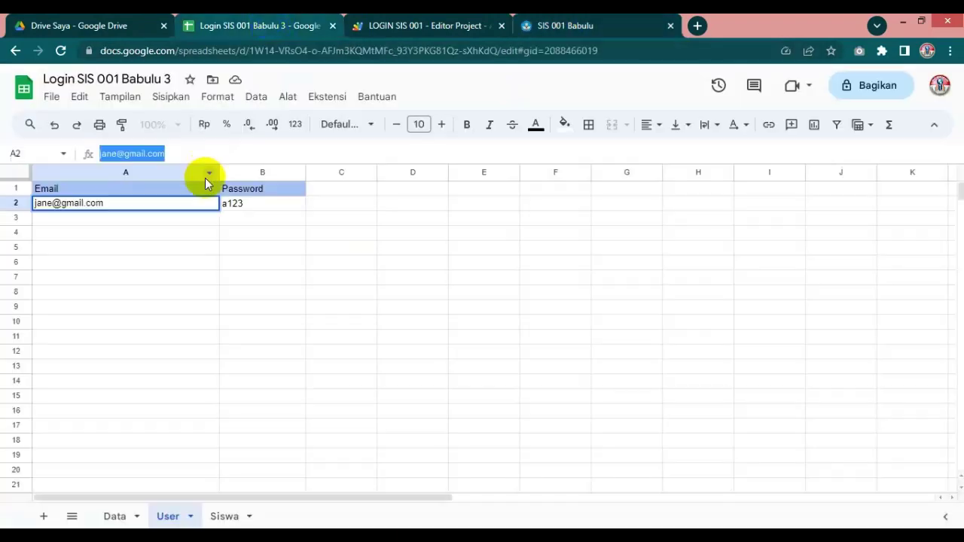
pyautogui.click(241, 212)
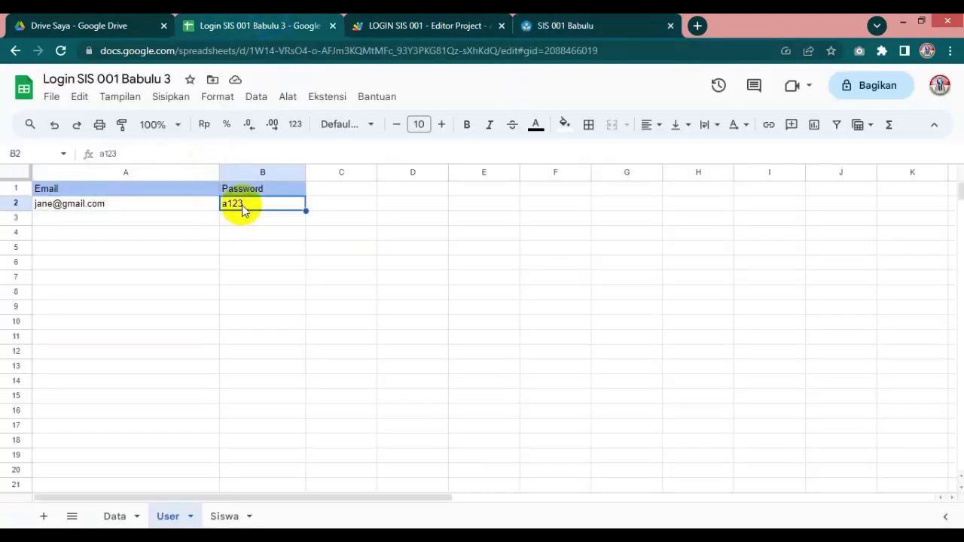
pyautogui.click(527, 26)
pyautogui.click(381, 283)
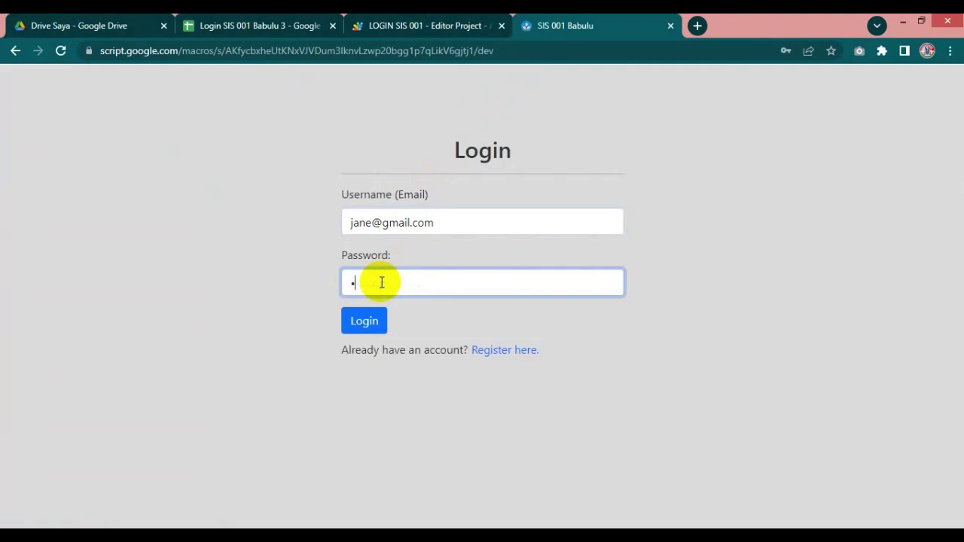
pyautogui.click(364, 319)
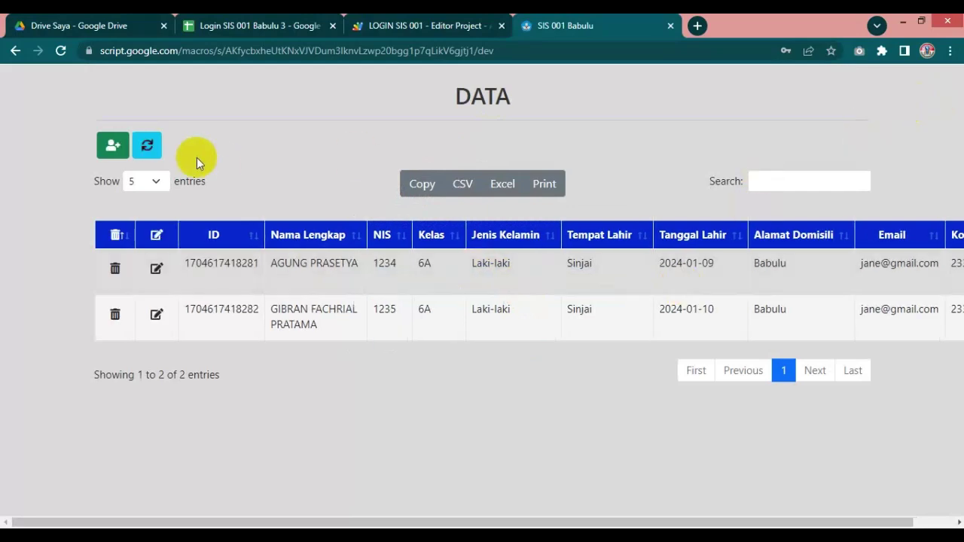
# - Refresh the table, start a new student record, pick the name and set class 6A
pyautogui.click(148, 145)
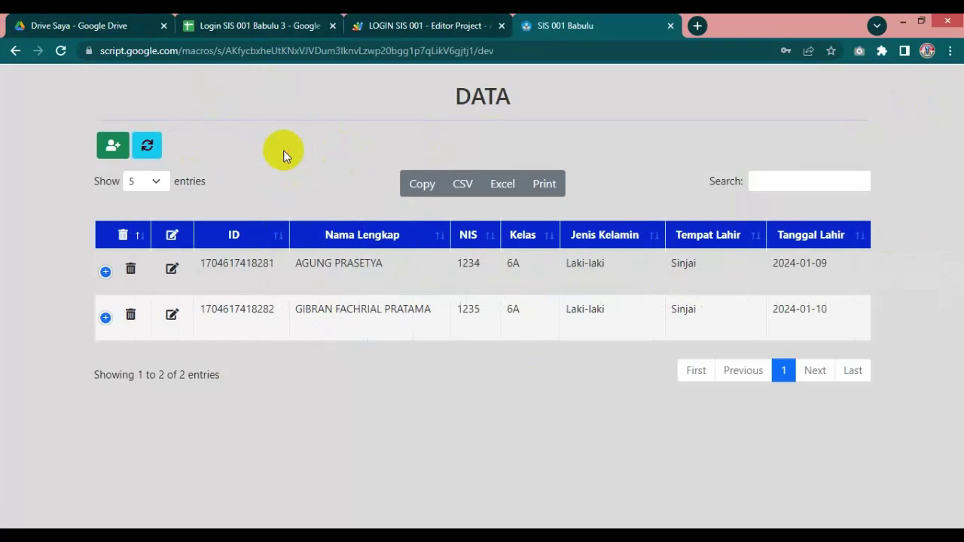
pyautogui.click(113, 147)
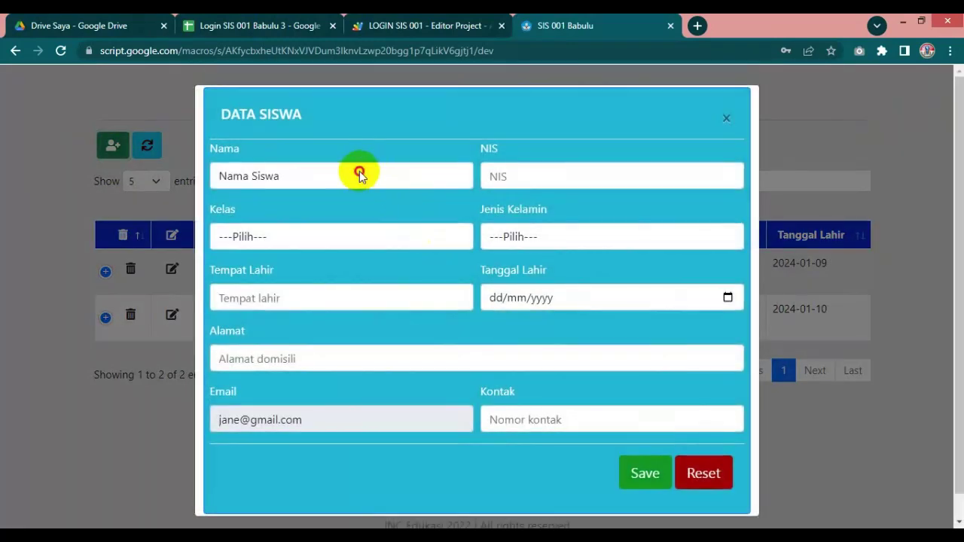
pyautogui.click(359, 173)
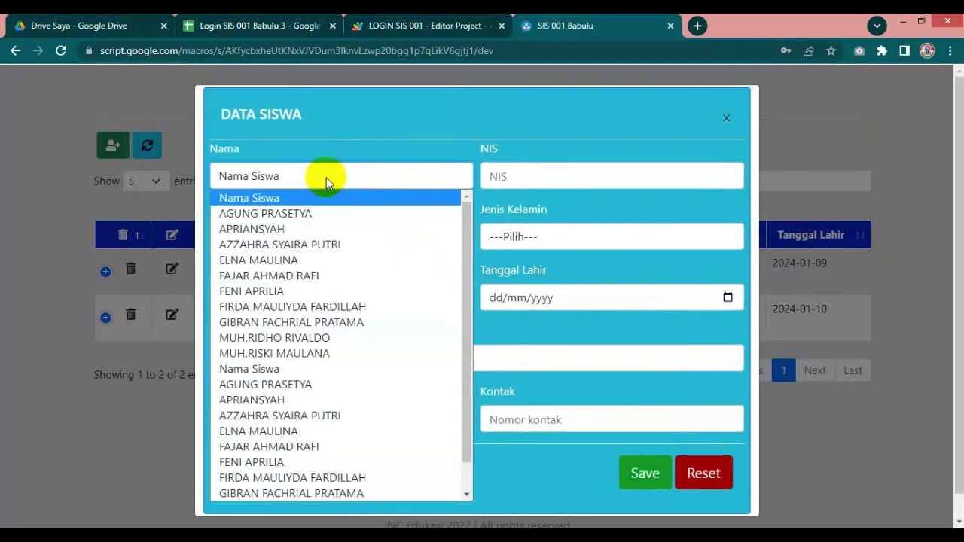
pyautogui.click(281, 291)
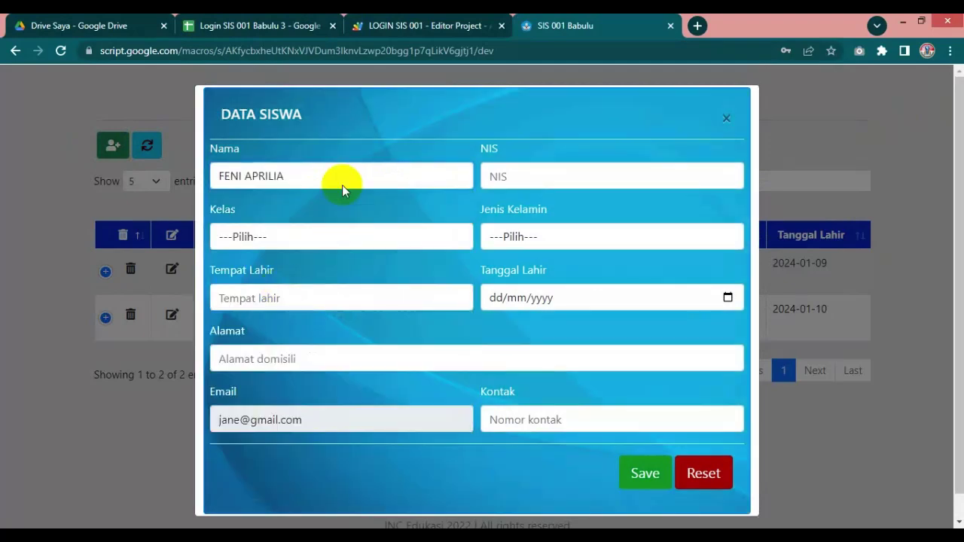
pyautogui.click(329, 165)
pyautogui.click(329, 165)
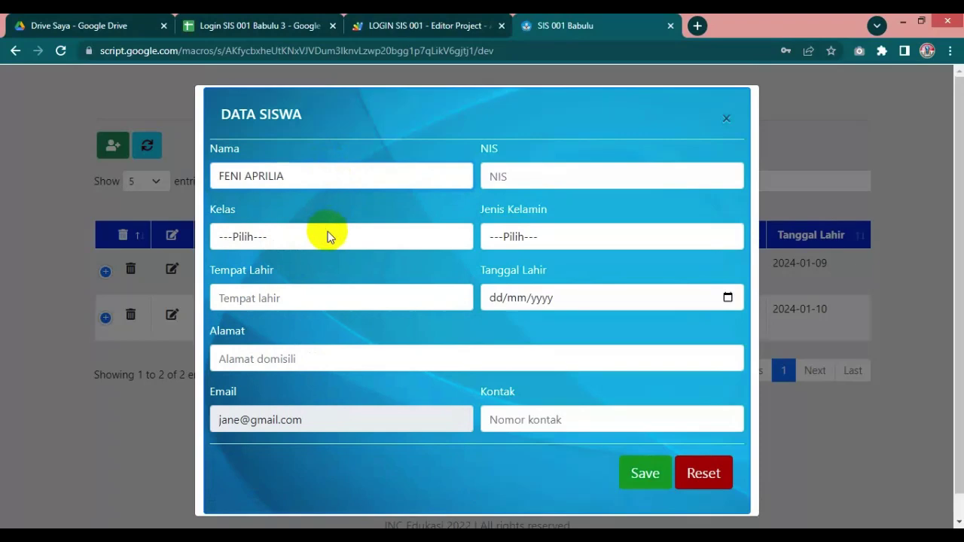
pyautogui.click(328, 236)
# - Enter NIS 66777, gender Perempuan and birth date 3 January 2024
pyautogui.click(320, 273)
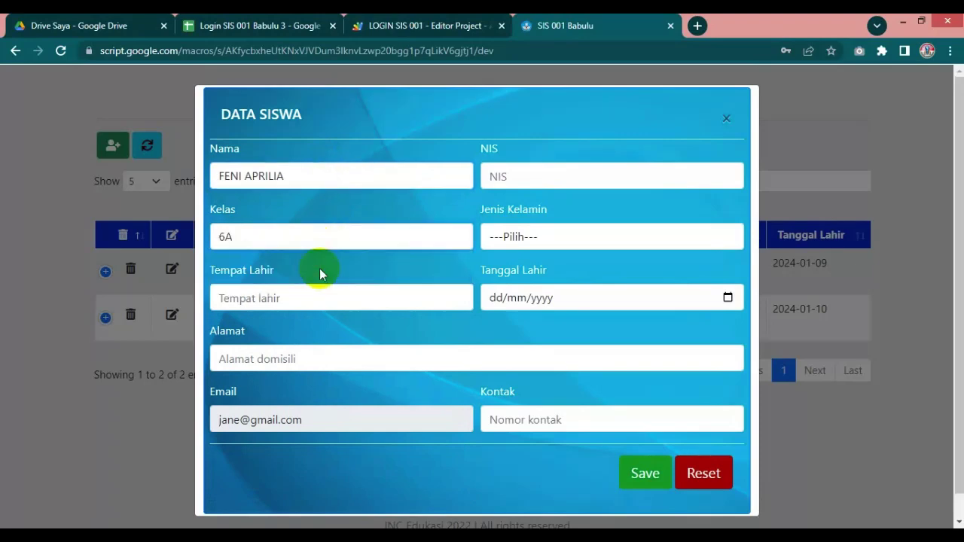
pyautogui.click(542, 178)
pyautogui.write('777')
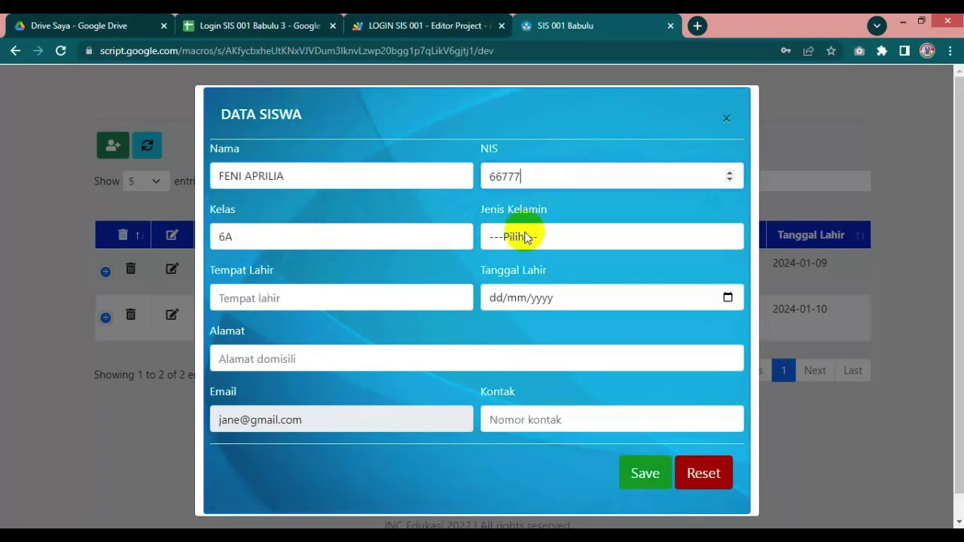
pyautogui.click(527, 235)
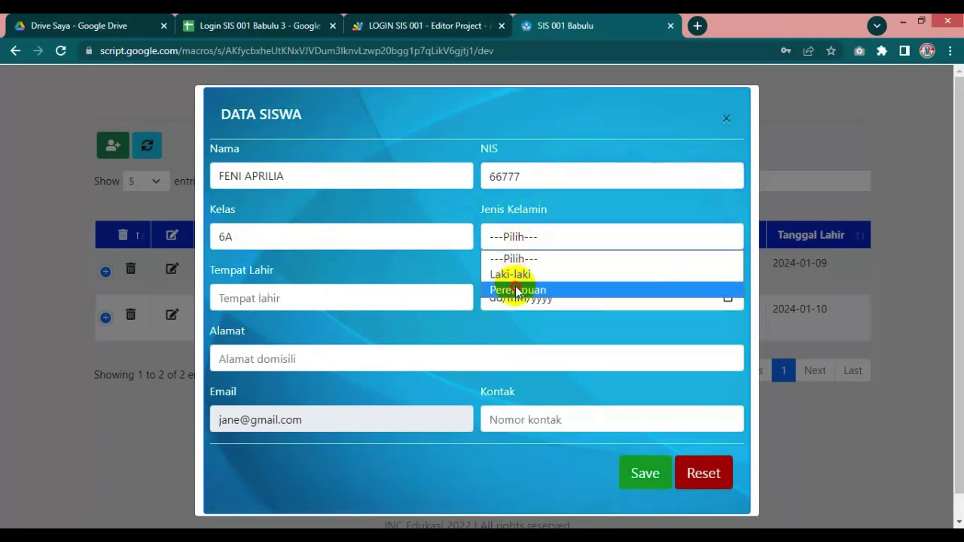
pyautogui.click(500, 290)
pyautogui.click(358, 303)
pyautogui.write('Babulu')
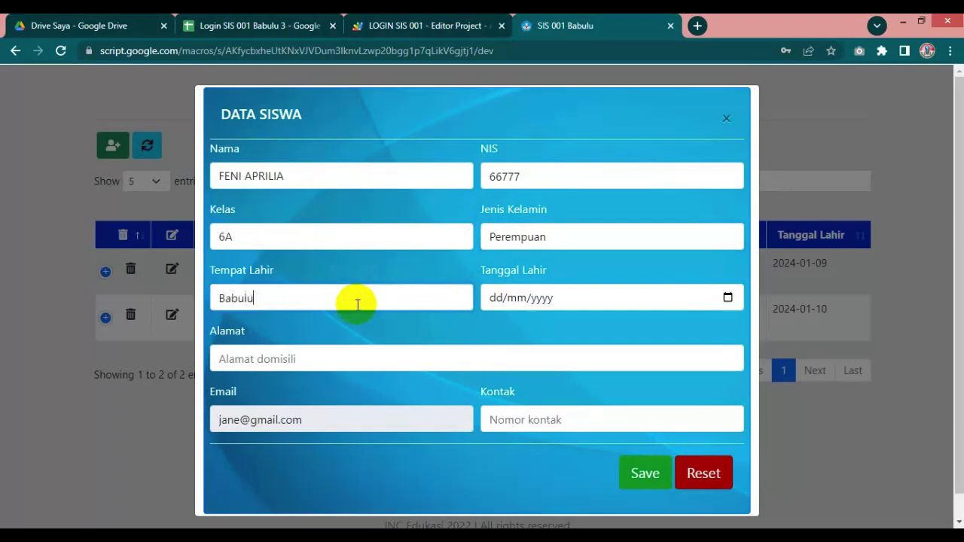
pyautogui.click(728, 297)
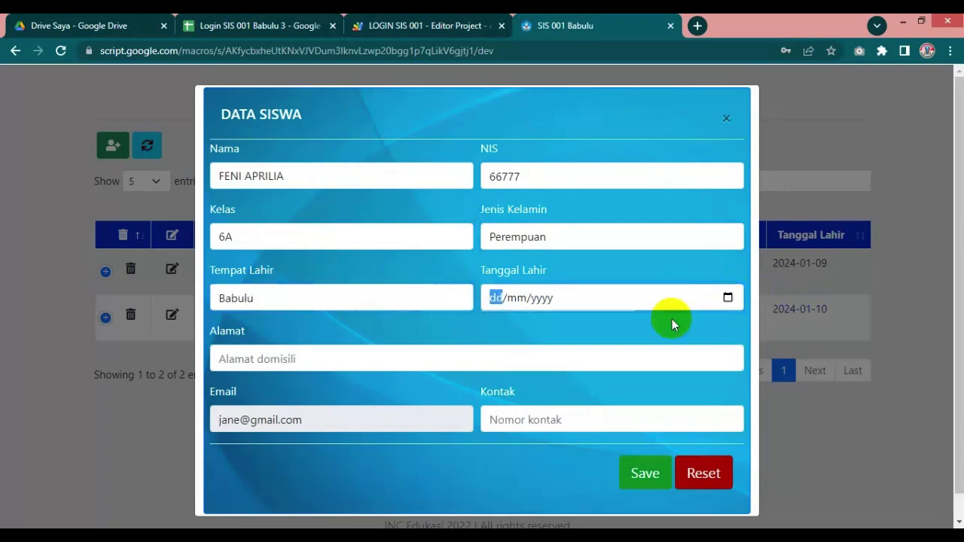
pyautogui.click(535, 376)
# - Fill in the address and email fields and set the contact number to 33333
pyautogui.click(392, 363)
pyautogui.write('Babulu')
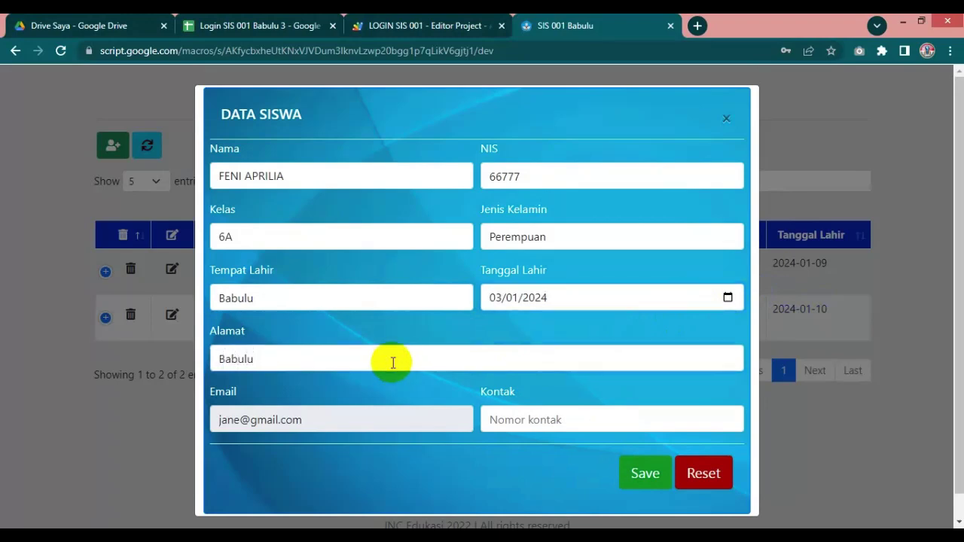
pyautogui.moveTo(339, 420); pyautogui.dragTo(224, 419)
pyautogui.click(333, 419)
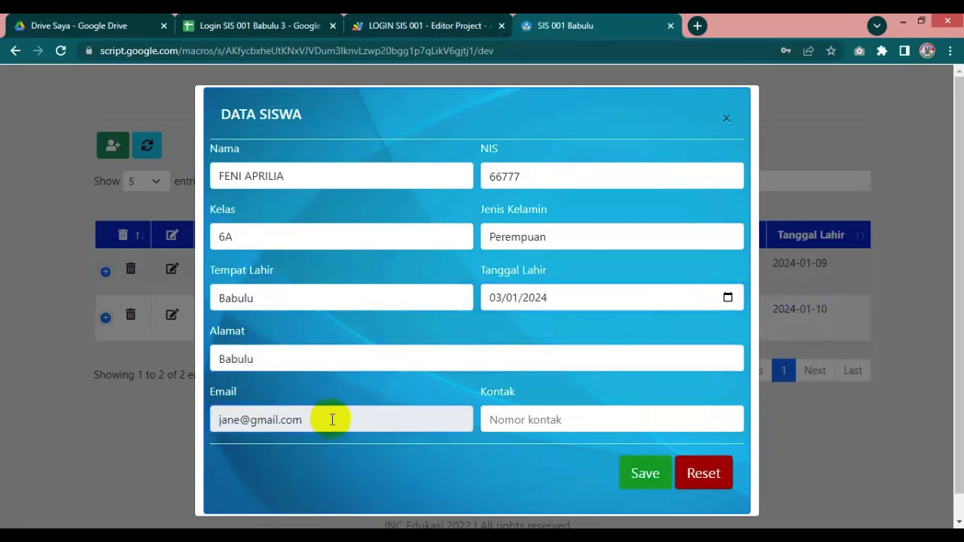
pyautogui.tripleClick(326, 420)
pyautogui.click(508, 420)
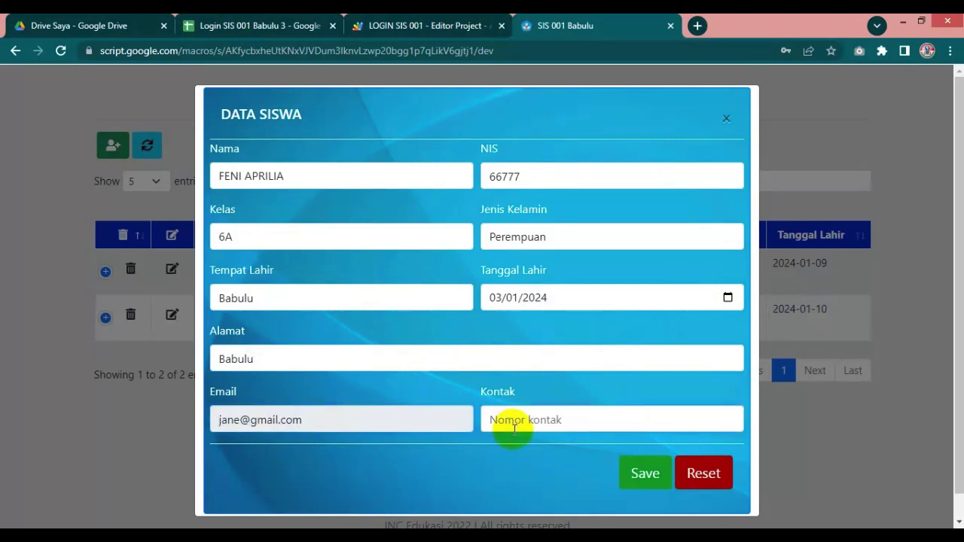
pyautogui.write('123433333')
# - Save the record, close the form, refresh the table and reload the web app
pyautogui.click(649, 473)
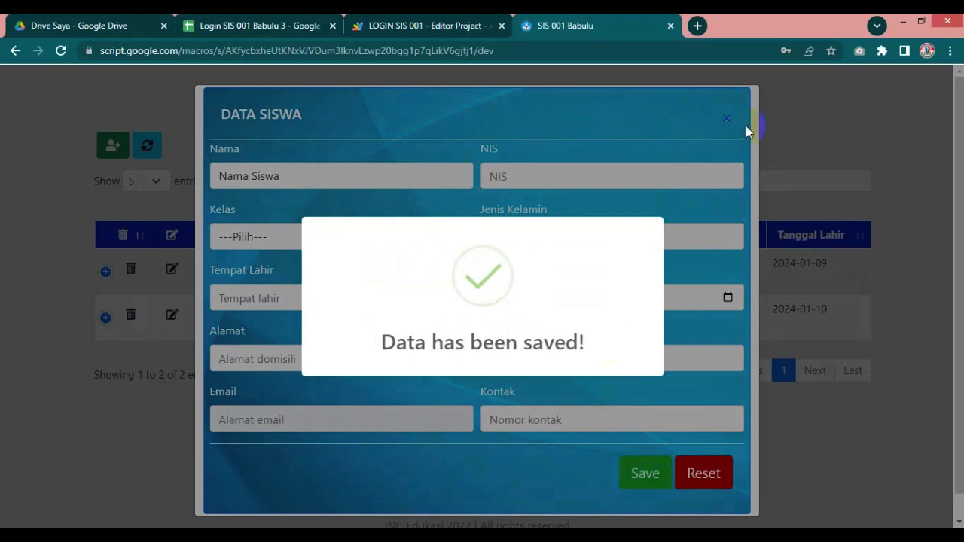
pyautogui.click(729, 120)
pyautogui.click(729, 120)
pyautogui.click(148, 148)
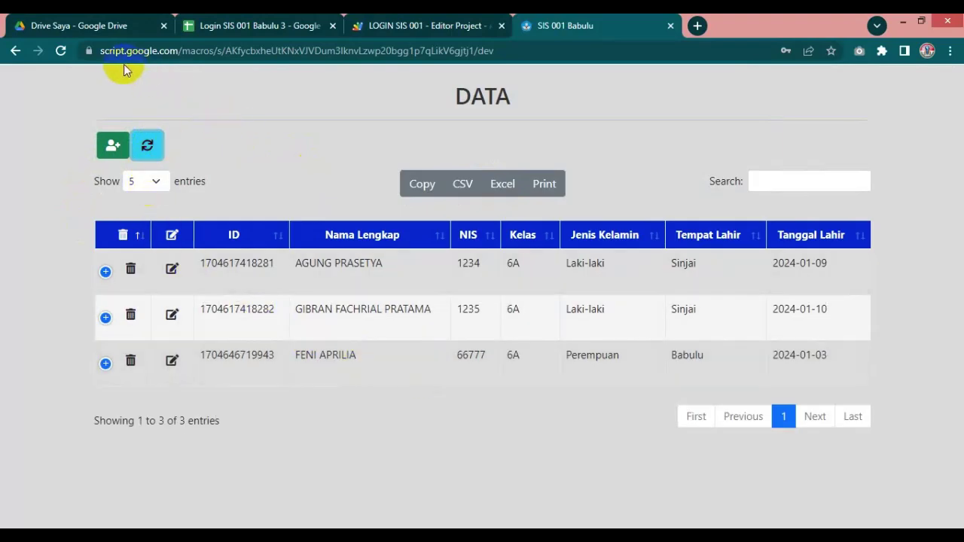
pyautogui.click(59, 51)
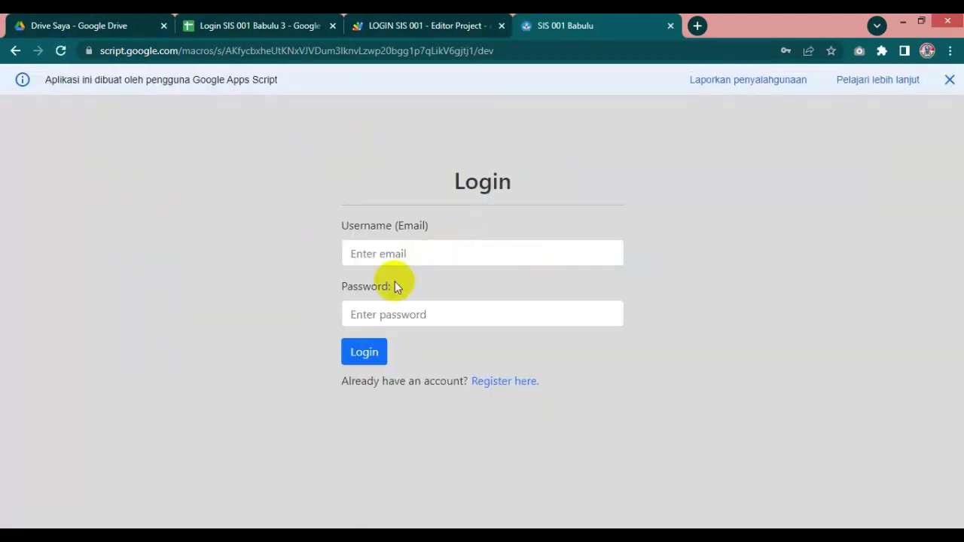
# - Fill the registration form with a new email and password and submit it
pyautogui.click(490, 382)
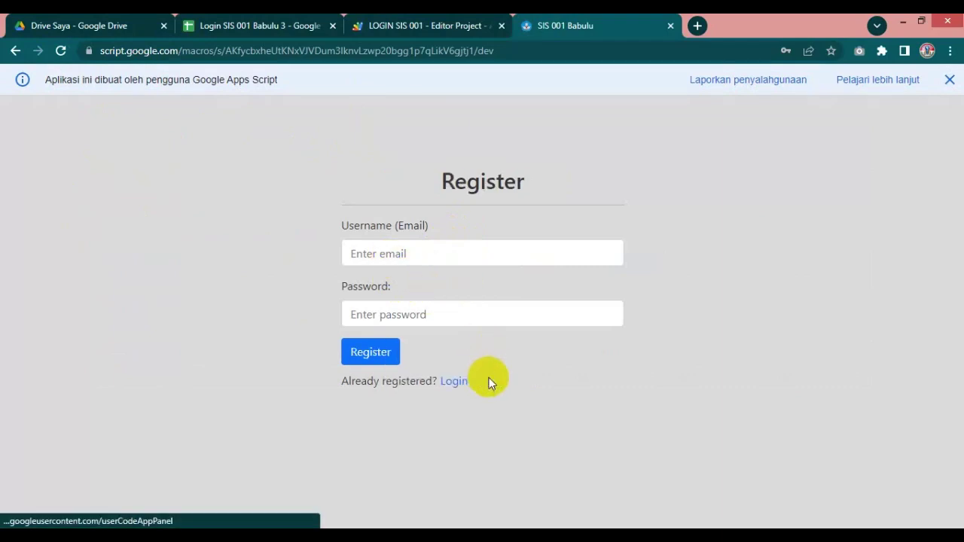
pyautogui.doubleClick(465, 184)
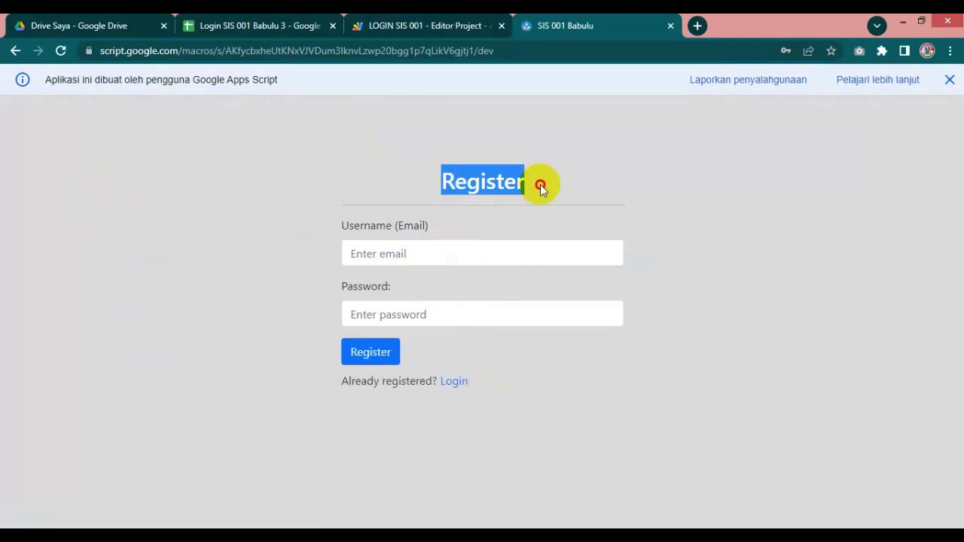
pyautogui.click(402, 251)
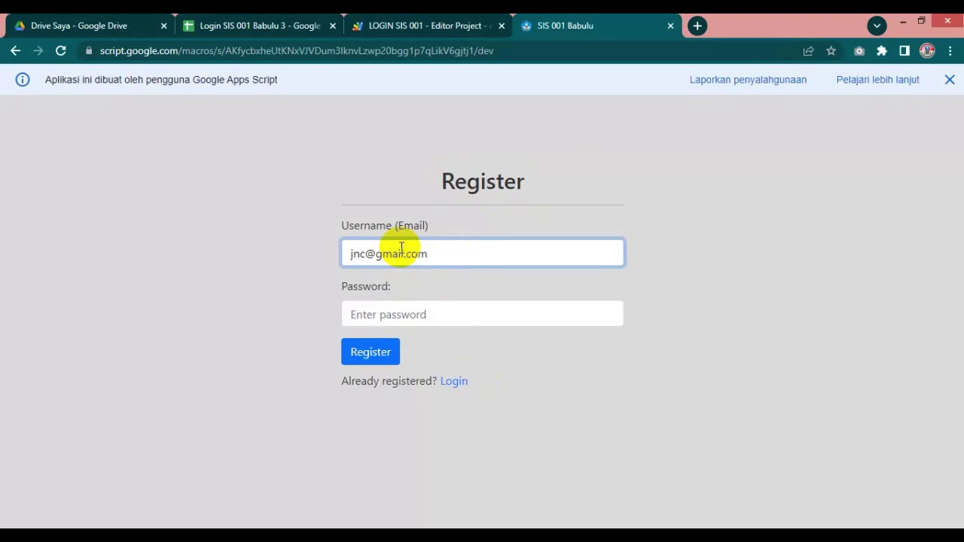
pyautogui.click(386, 317)
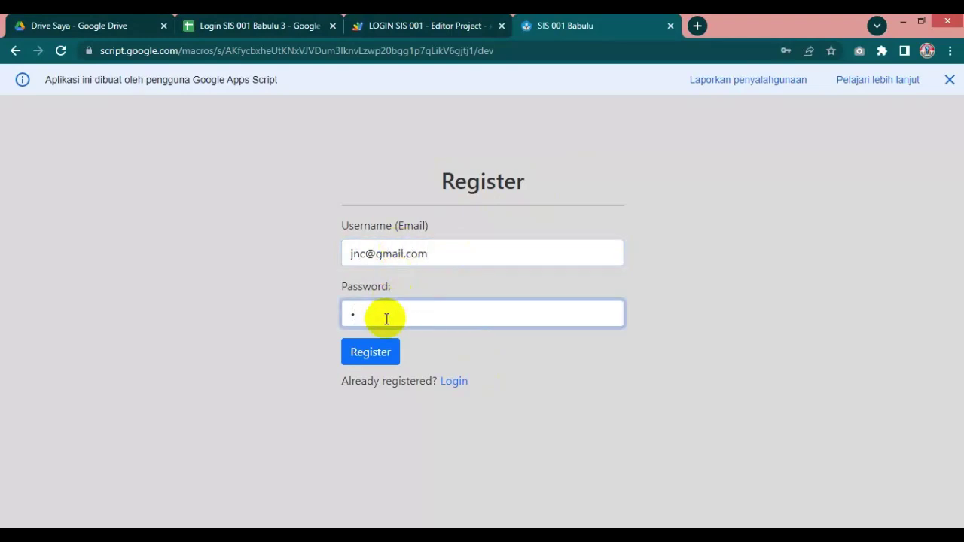
pyautogui.write('3')
pyautogui.click(373, 353)
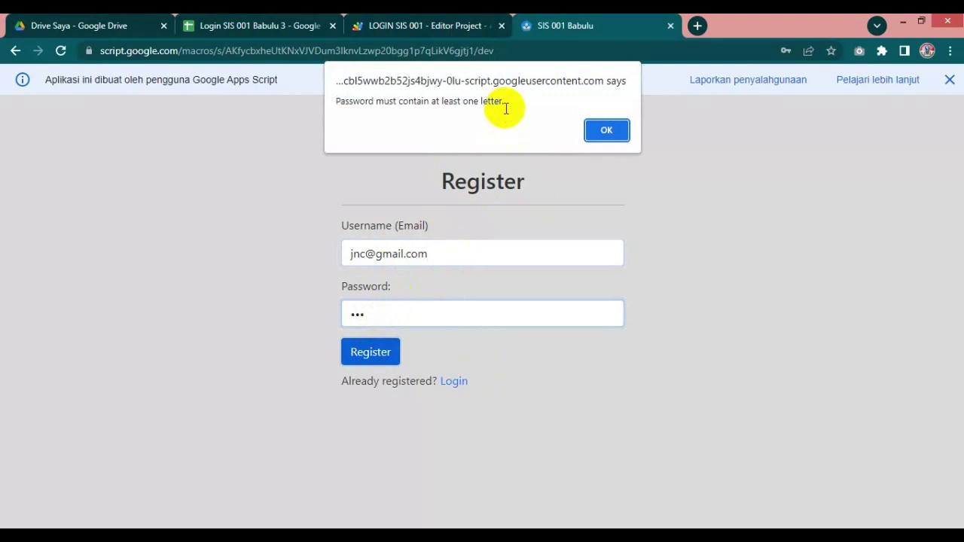
# - After the password-rule warning, replace the password with a valid one and register successfully
pyautogui.moveTo(507, 100); pyautogui.dragTo(335, 100)
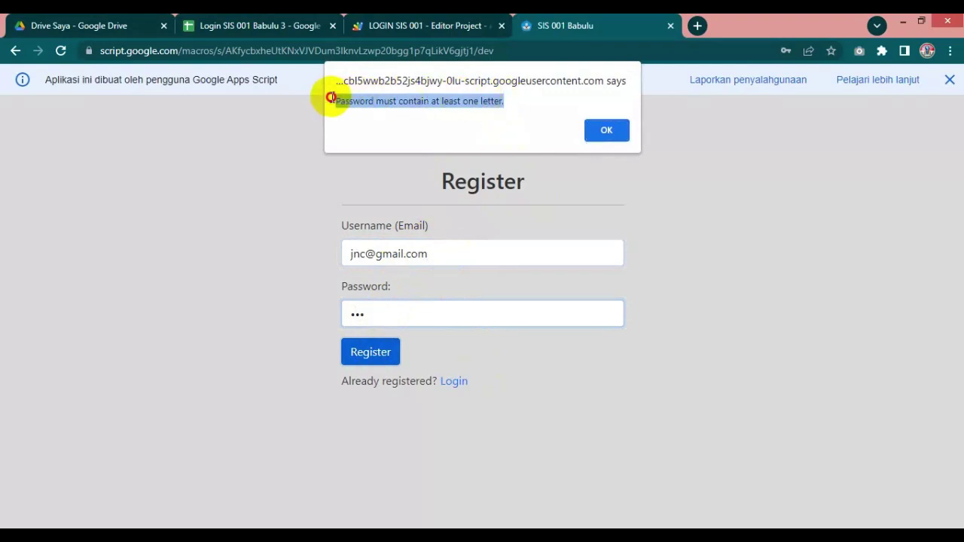
pyautogui.click(607, 130)
pyautogui.moveTo(362, 312); pyautogui.dragTo(333, 313)
pyautogui.write('a')
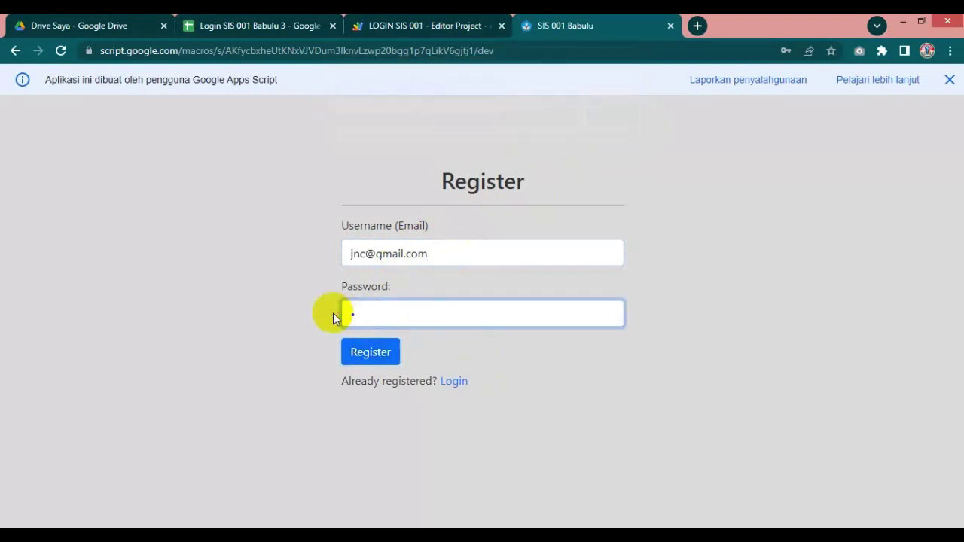
pyautogui.write('12')
pyautogui.click(369, 354)
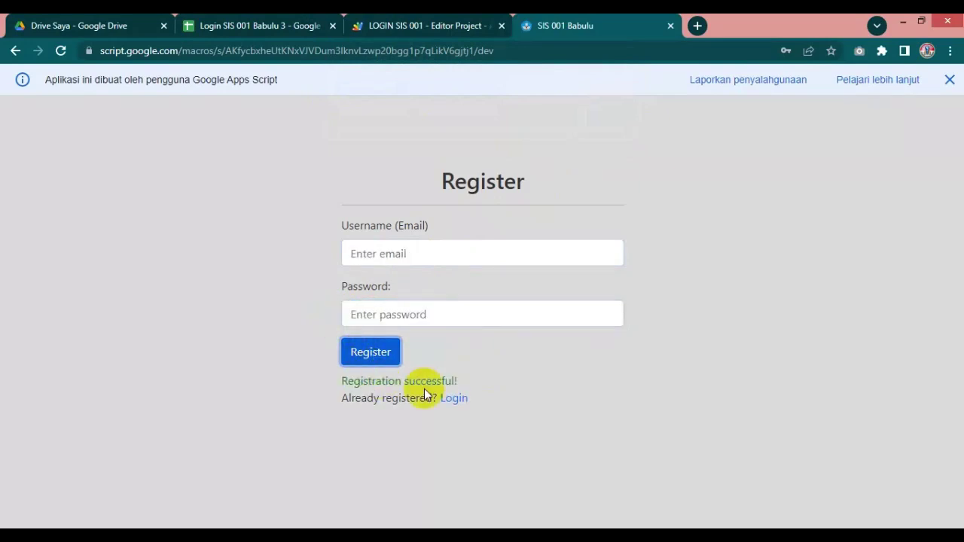
pyautogui.moveTo(465, 384); pyautogui.dragTo(343, 380)
pyautogui.click(249, 26)
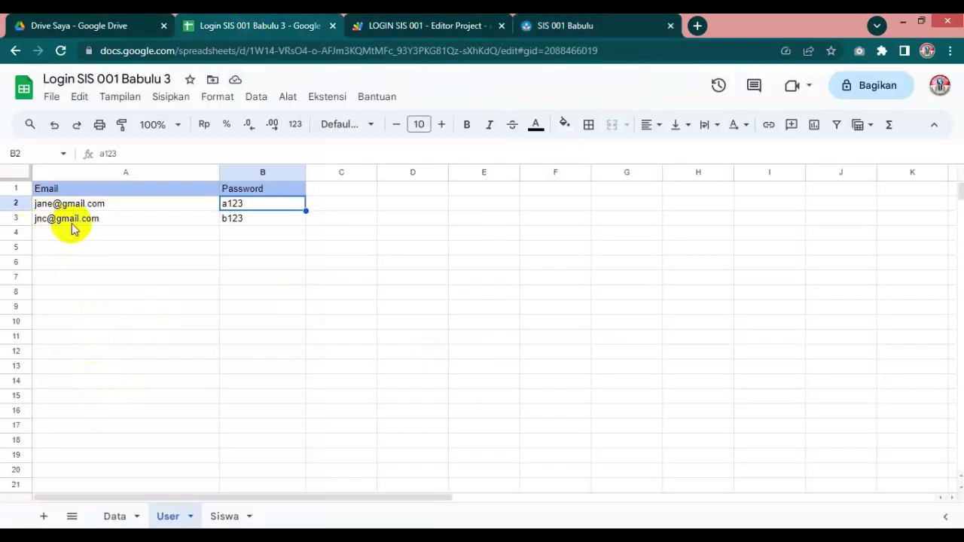
# - Check the new user's email and password in the User sheet, then switch to the login form
pyautogui.click(71, 220)
pyautogui.click(233, 220)
pyautogui.click(541, 30)
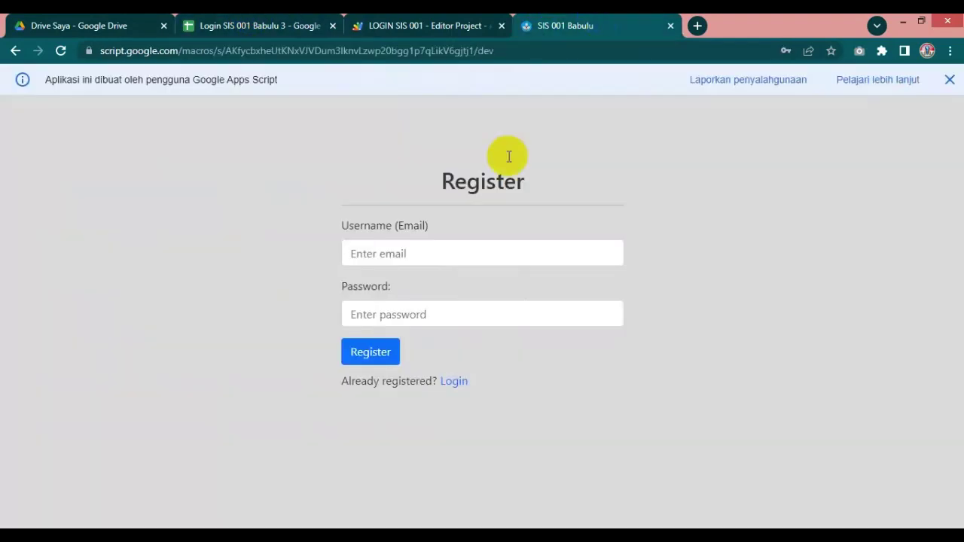
pyautogui.click(453, 381)
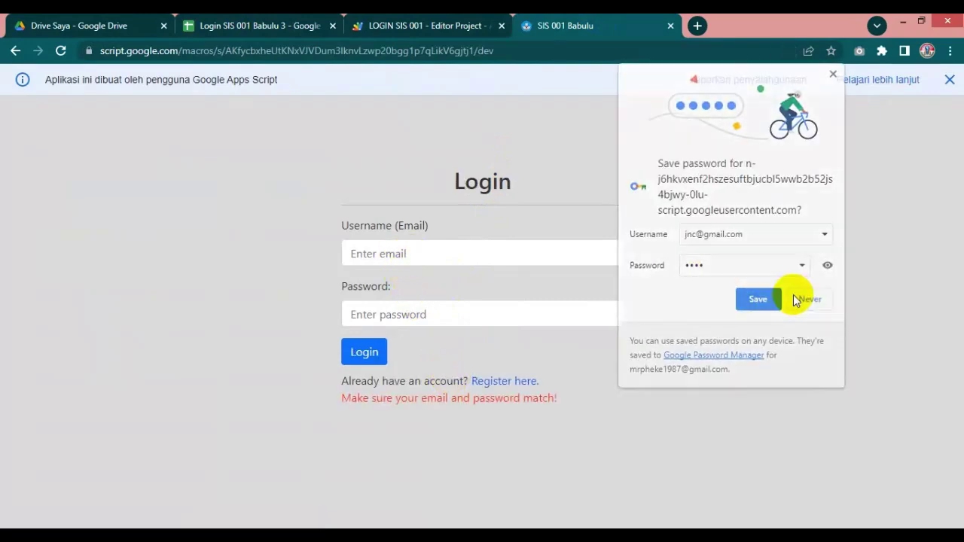
pyautogui.click(794, 297)
# - Log in with the new user's email copied from the sheet and its stored password
pyautogui.click(397, 256)
pyautogui.click(256, 26)
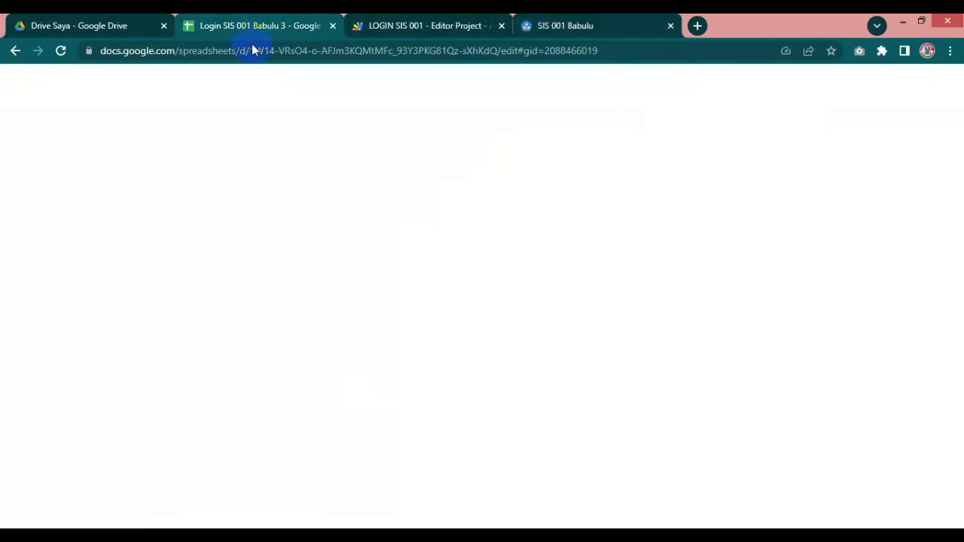
pyautogui.click(73, 220)
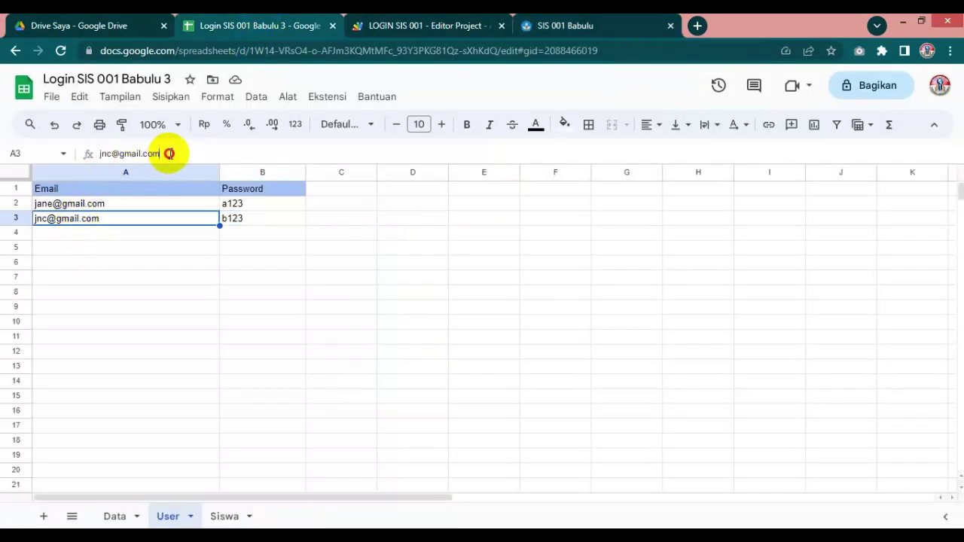
pyautogui.moveTo(166, 153); pyautogui.dragTo(98, 159)
pyautogui.click(570, 26)
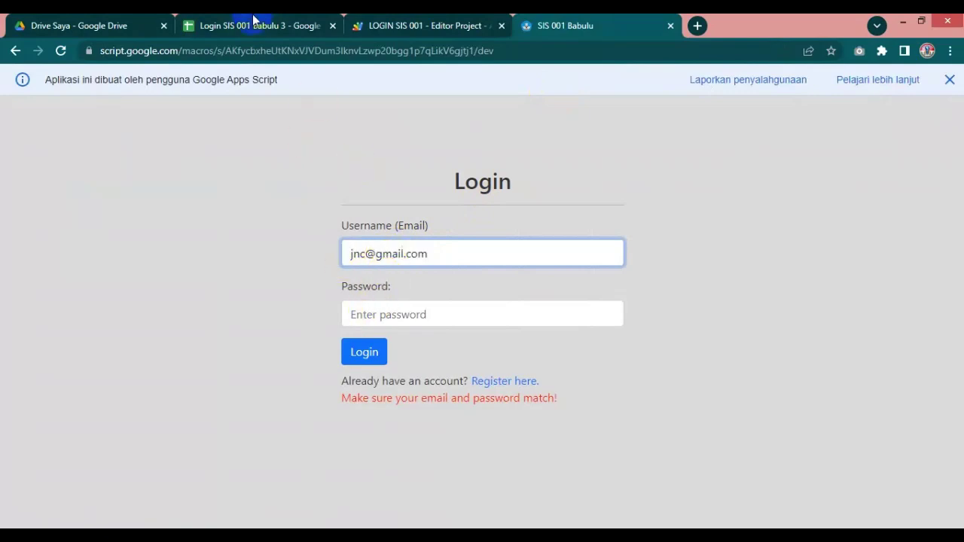
pyautogui.click(254, 23)
pyautogui.click(248, 218)
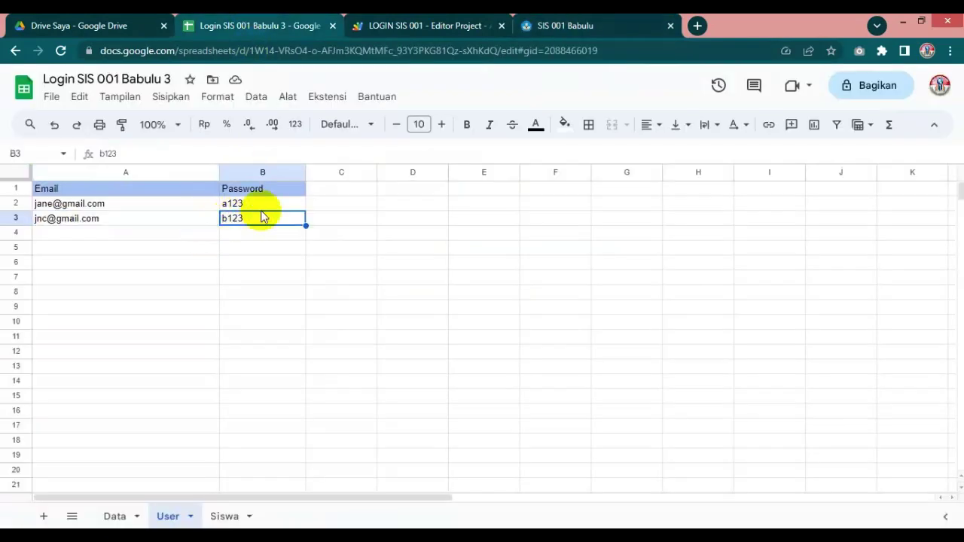
pyautogui.click(567, 26)
pyautogui.click(360, 316)
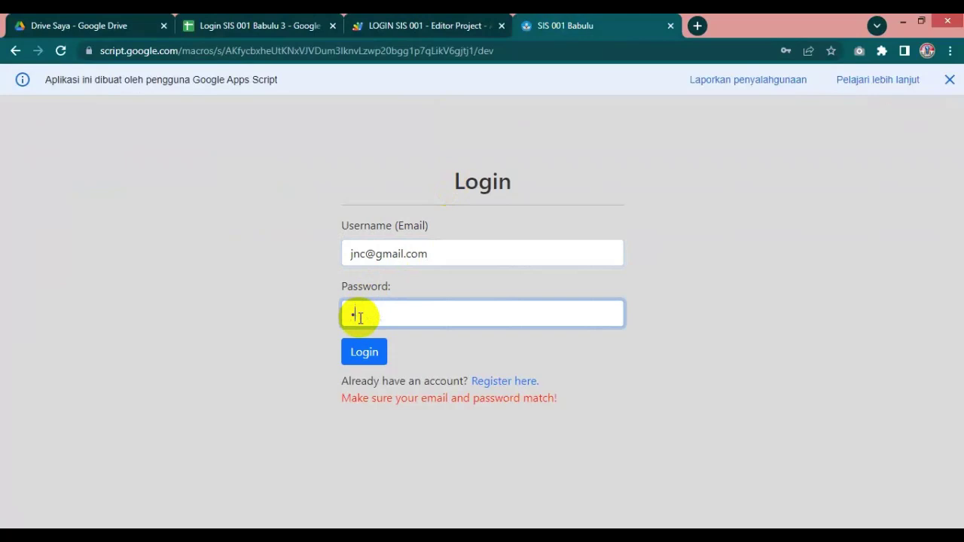
pyautogui.write('23')
pyautogui.click(362, 355)
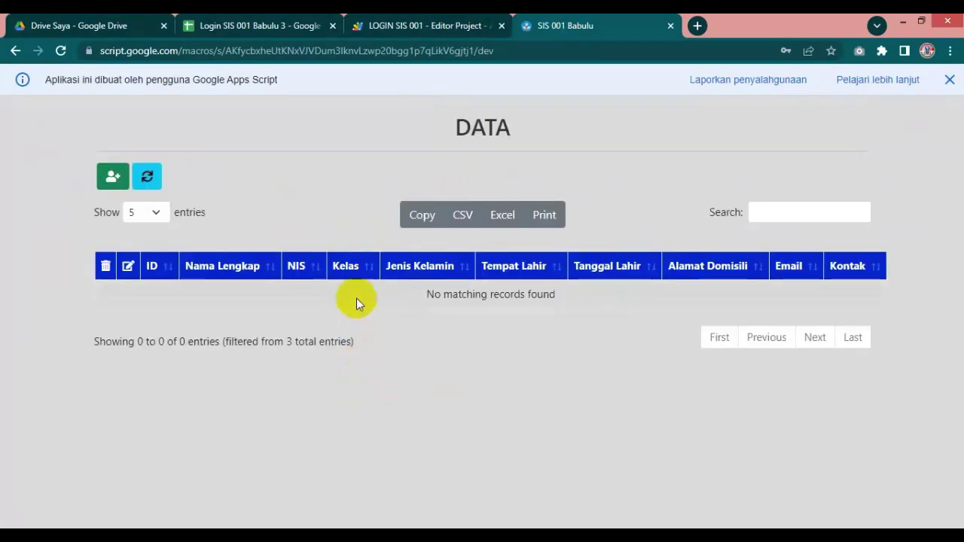
pyautogui.click(113, 180)
pyautogui.click(259, 206)
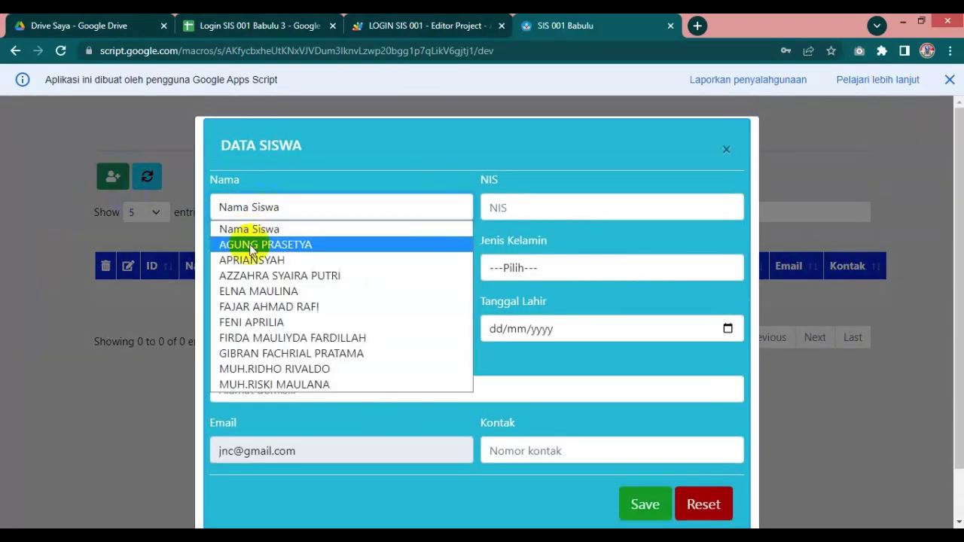
pyautogui.click(253, 259)
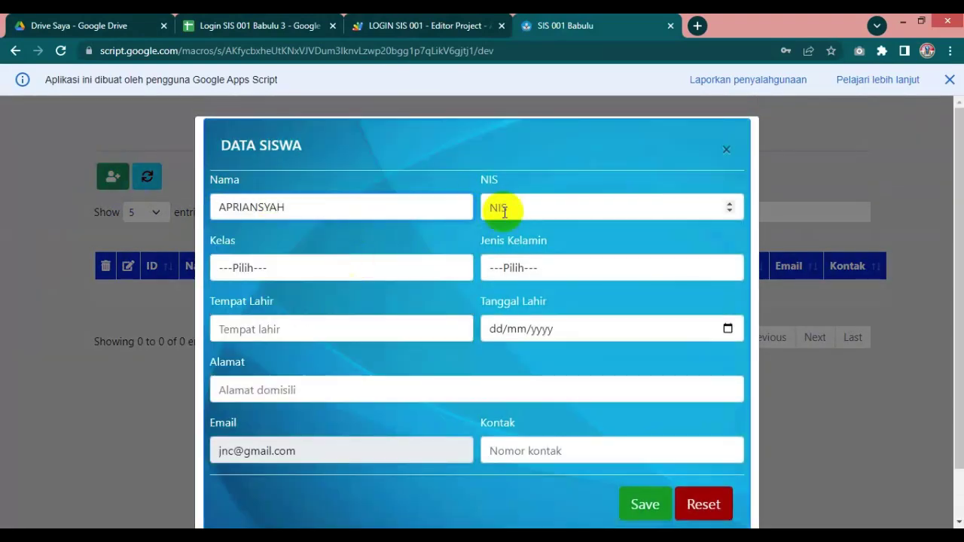
pyautogui.click(518, 212)
pyautogui.write('3333')
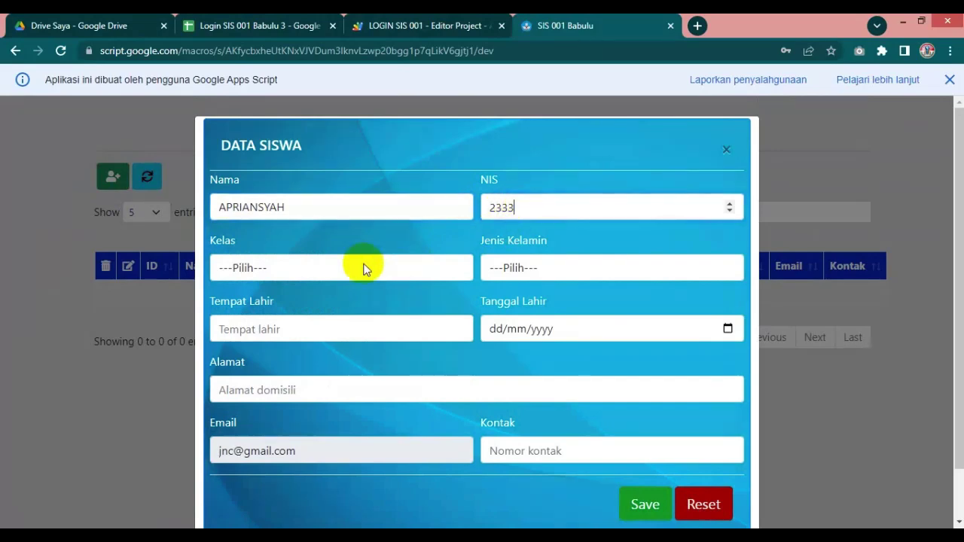
pyautogui.click(362, 268)
pyautogui.click(330, 305)
pyautogui.click(533, 271)
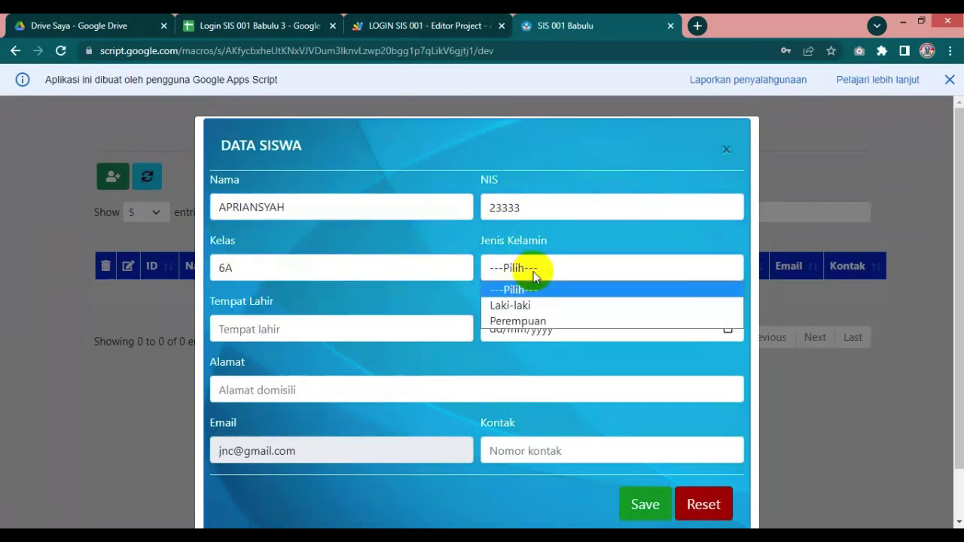
pyautogui.click(512, 306)
# - Set birthplace Babulu, birth date 24/01/2024, an address starting 'Penajam', and contact 44444
pyautogui.click(297, 332)
pyautogui.click(305, 364)
pyautogui.click(728, 328)
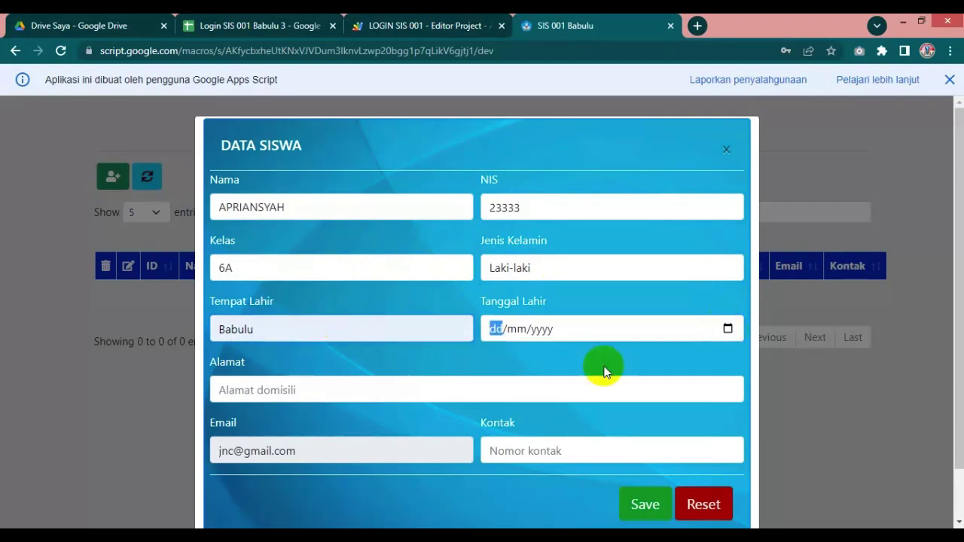
pyautogui.write('24/01/2024')
pyautogui.click(335, 391)
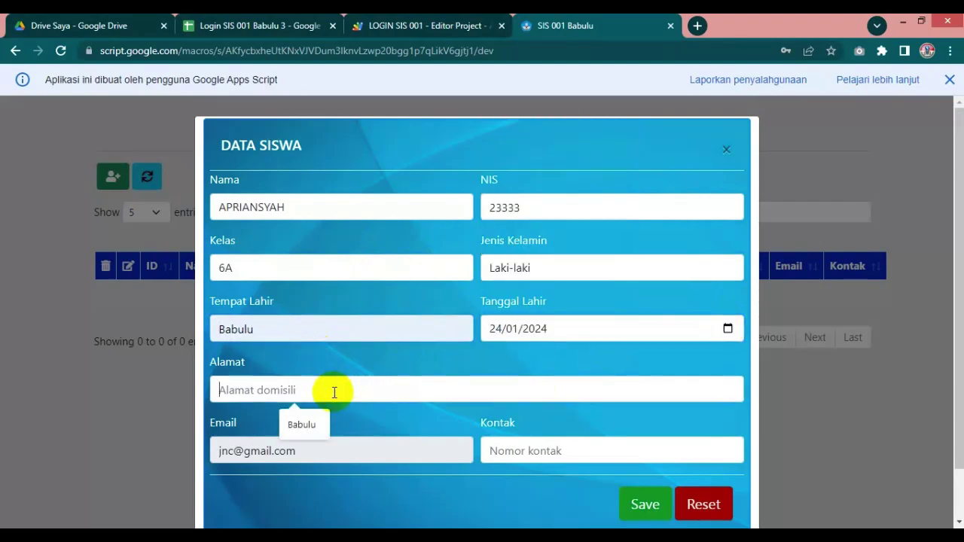
pyautogui.write('Penajam')
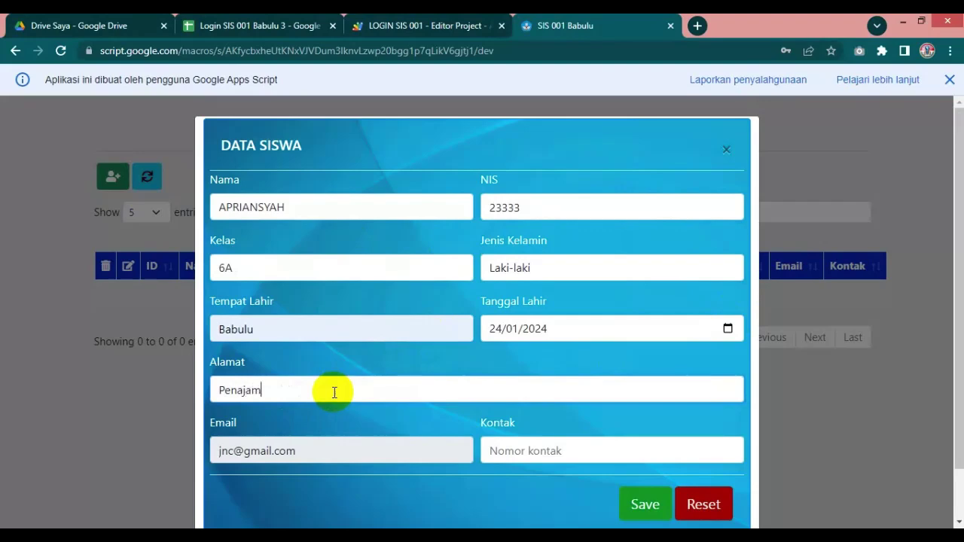
pyautogui.moveTo(316, 450); pyautogui.dragTo(211, 451)
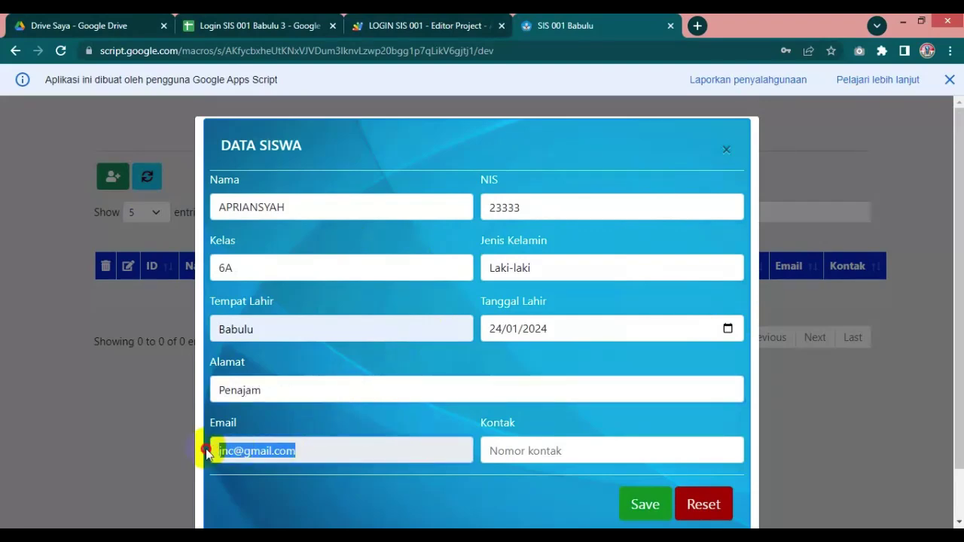
pyautogui.click(345, 450)
pyautogui.click(585, 456)
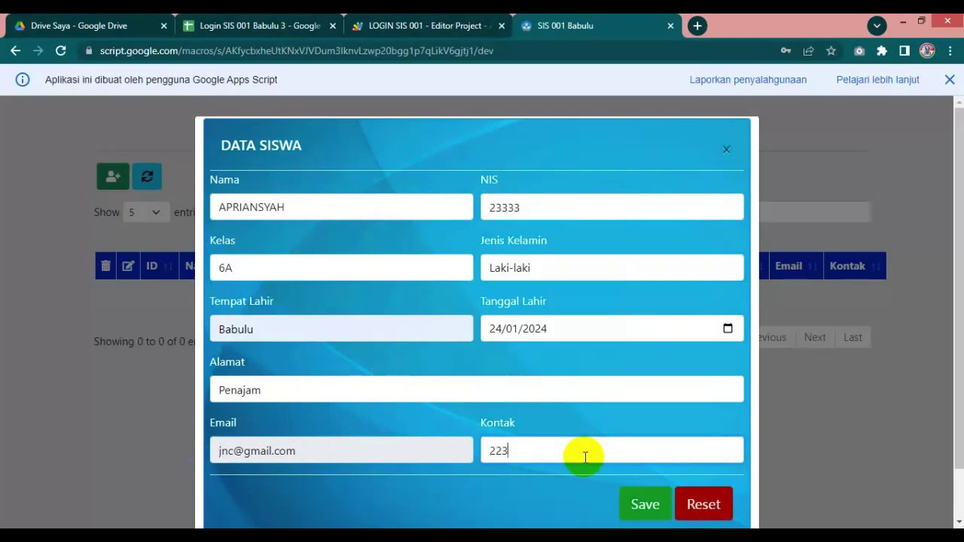
pyautogui.write('44444')
# - Save the record, close the form, refresh to check the new row, then reload the app
pyautogui.click(639, 505)
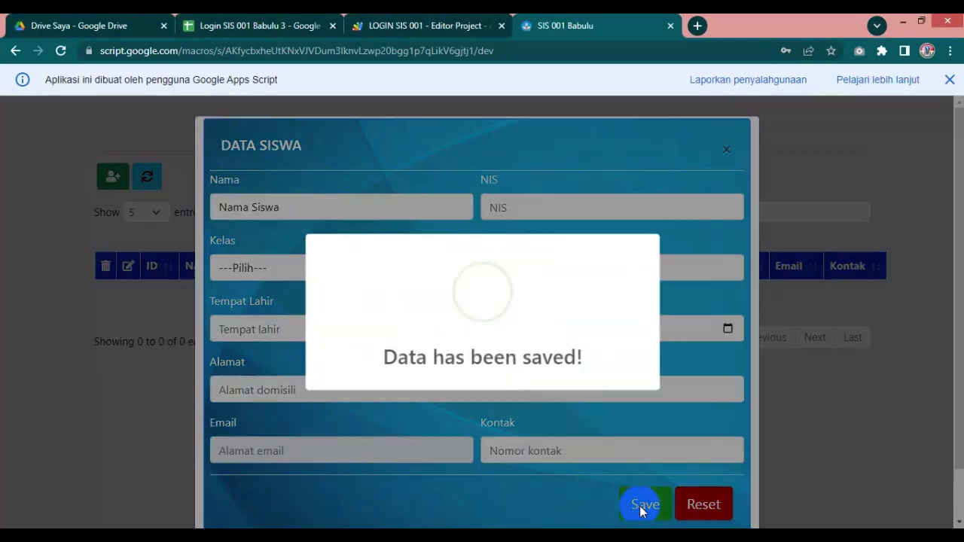
pyautogui.click(708, 149)
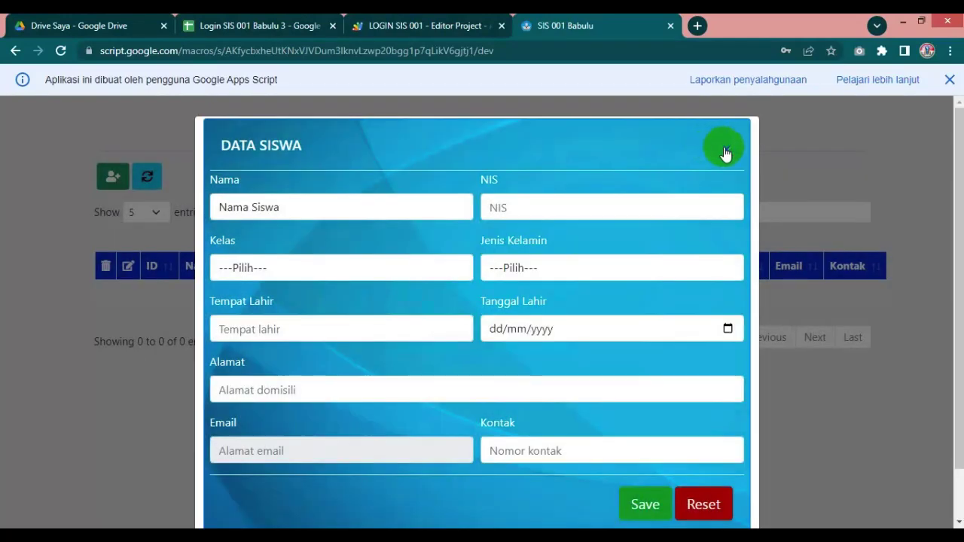
pyautogui.click(724, 151)
pyautogui.click(146, 179)
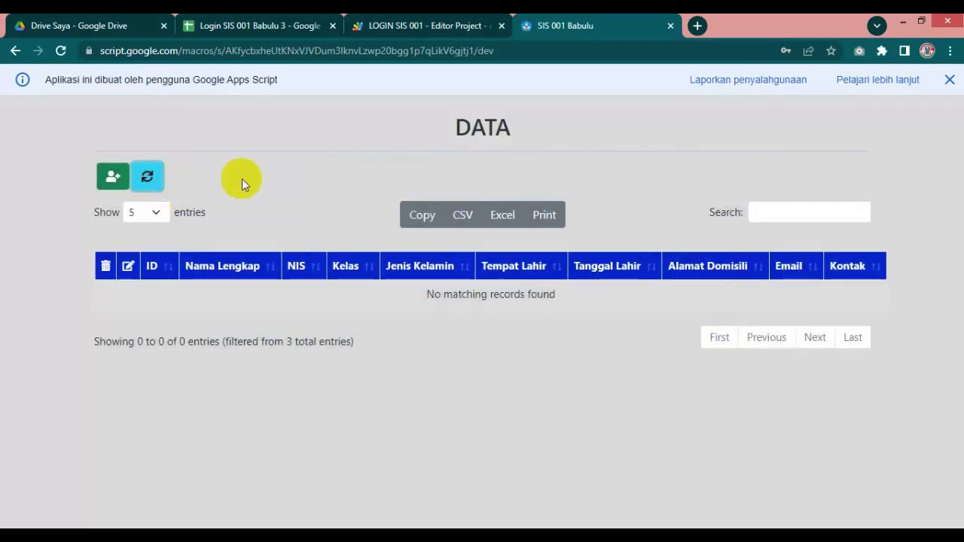
pyautogui.click(297, 179)
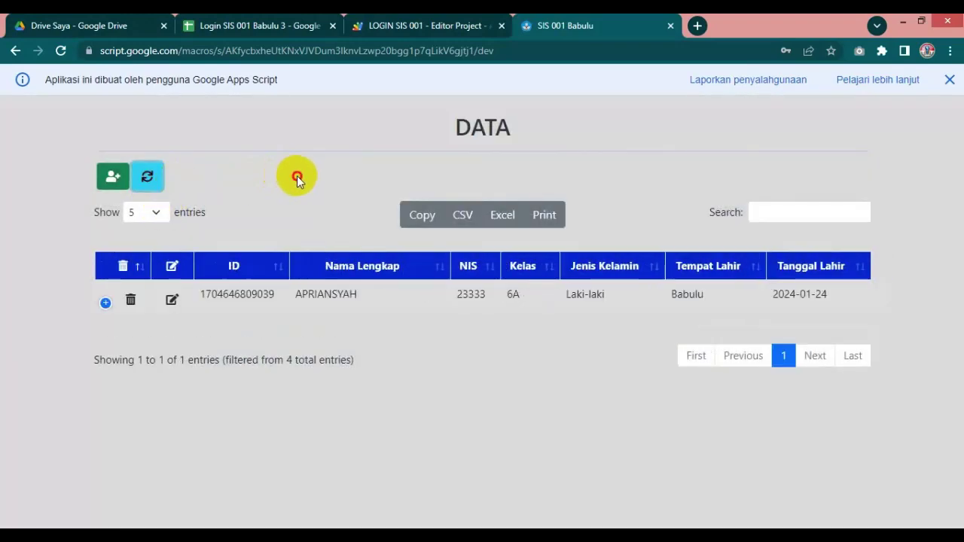
pyautogui.moveTo(198, 302); pyautogui.dragTo(684, 295)
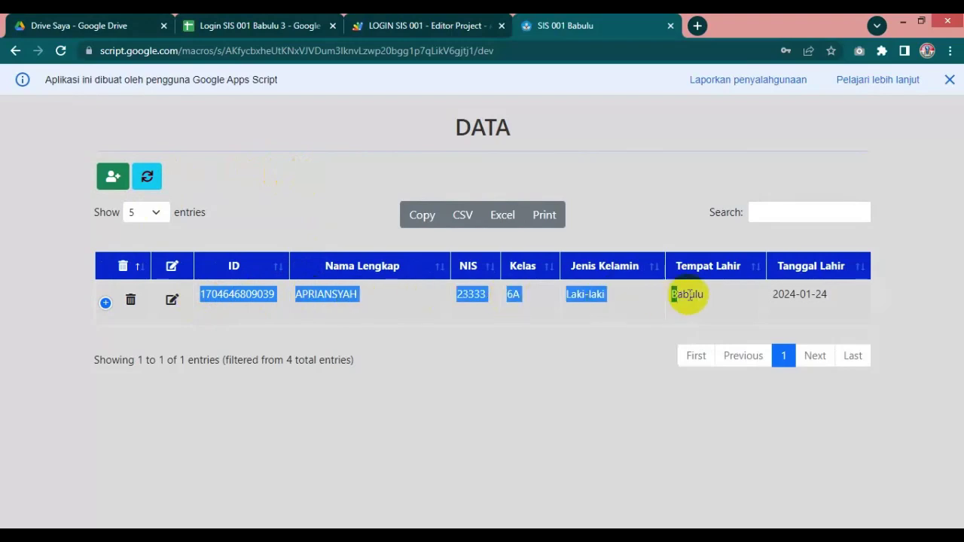
pyautogui.click(684, 295)
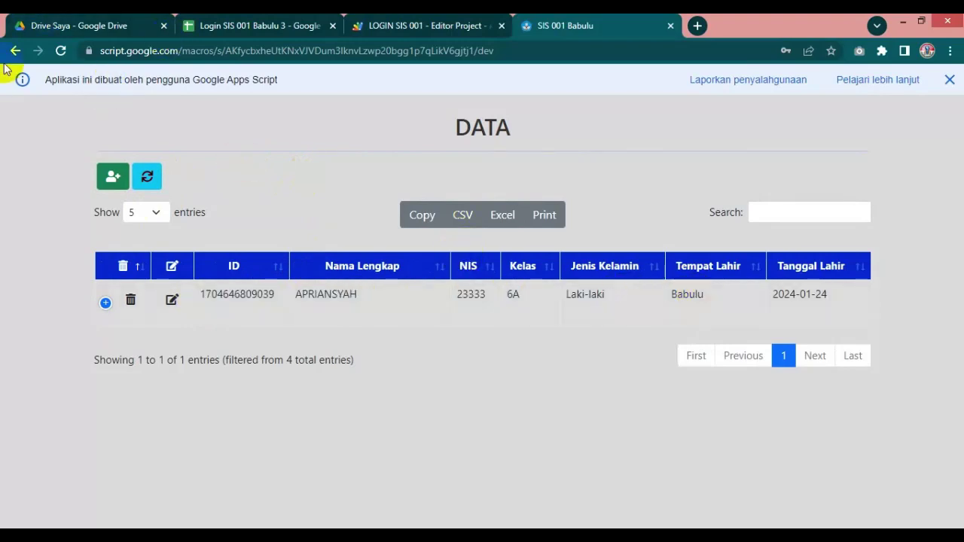
pyautogui.click(62, 51)
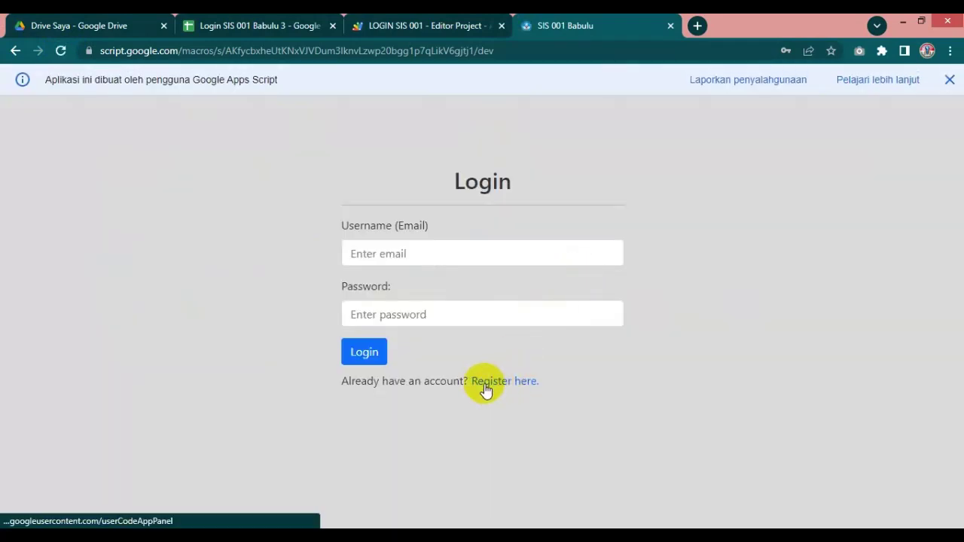
# - Register another account with a fresh email and password, then check the User sheet
pyautogui.click(490, 382)
pyautogui.moveTo(526, 183); pyautogui.dragTo(435, 185)
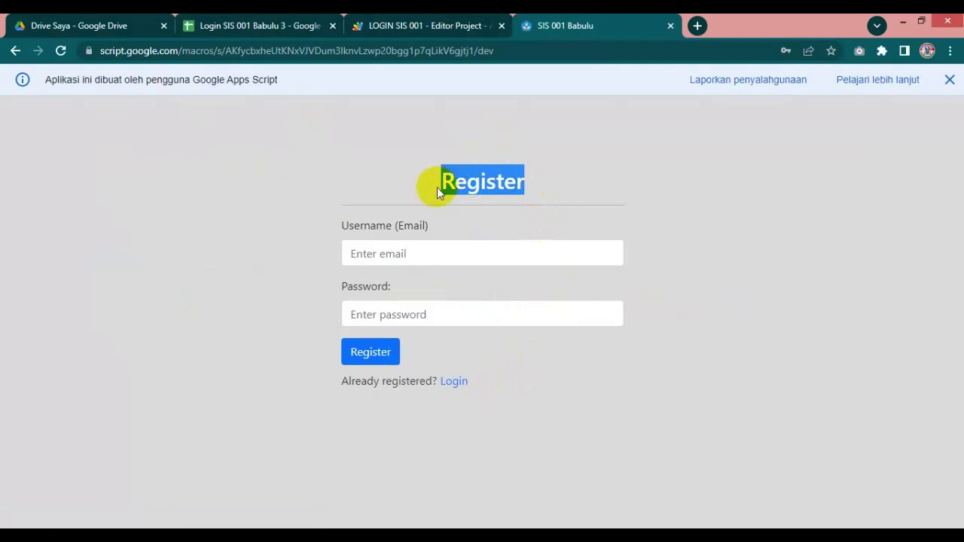
pyautogui.click(383, 253)
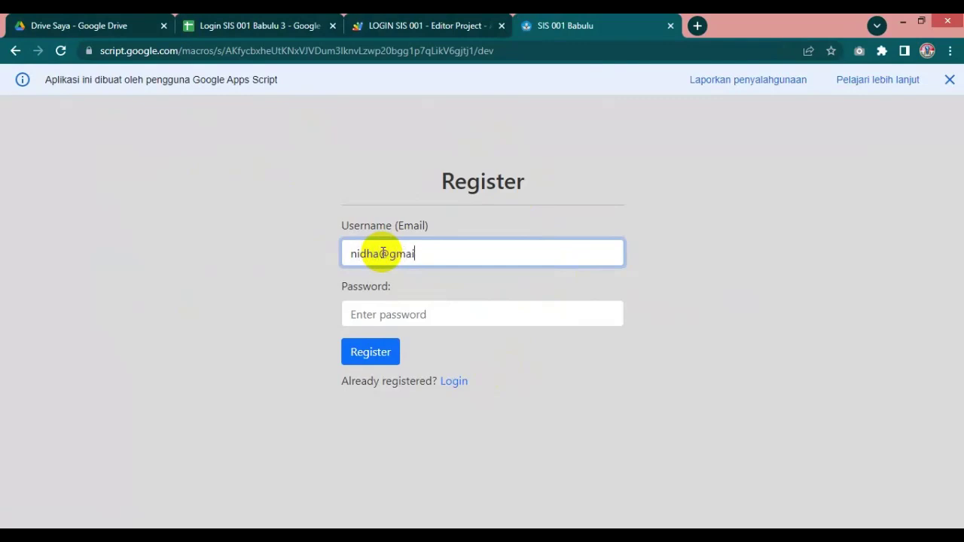
pyautogui.click(371, 318)
pyautogui.write('1')
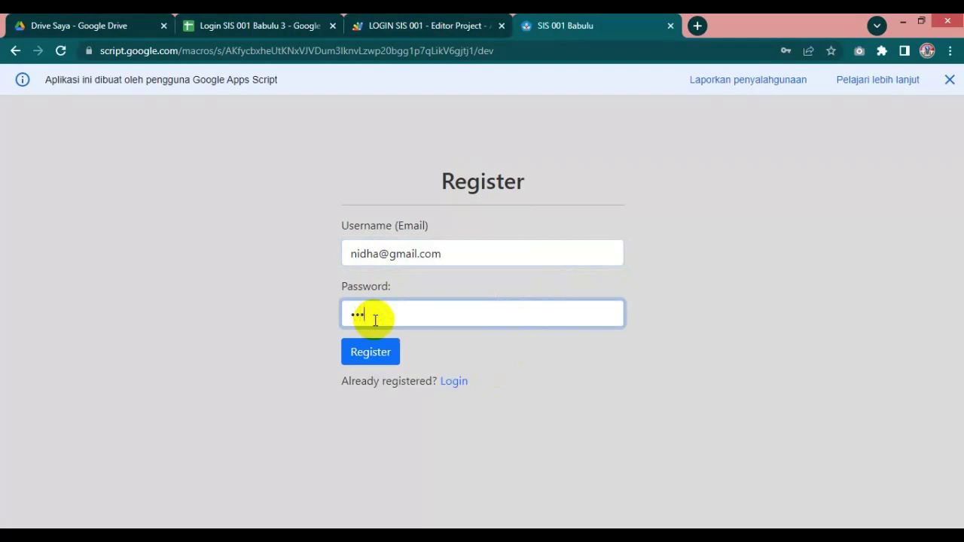
pyautogui.write('4')
pyautogui.click(368, 355)
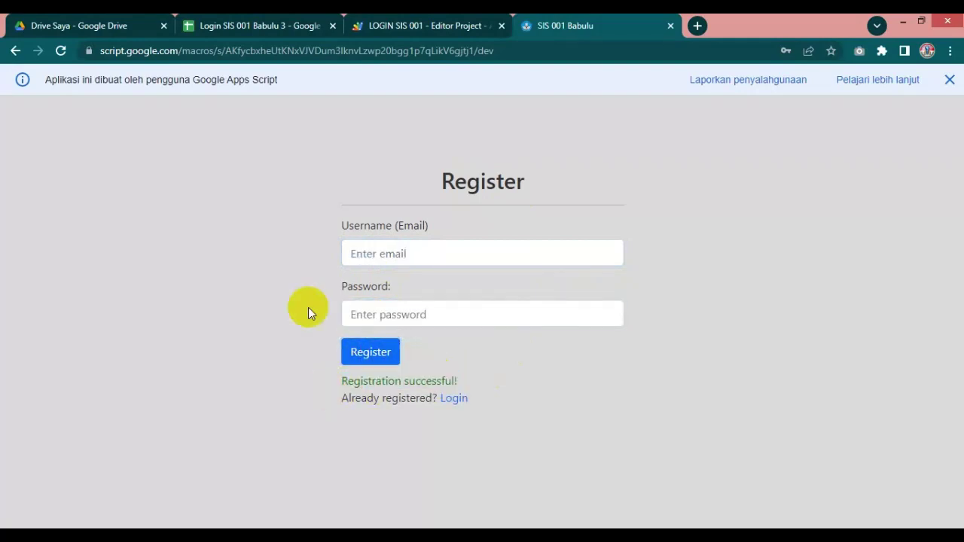
pyautogui.click(256, 28)
# - Register the row-4 e-mail from the User sheet with its password in the web app
pyautogui.click(45, 234)
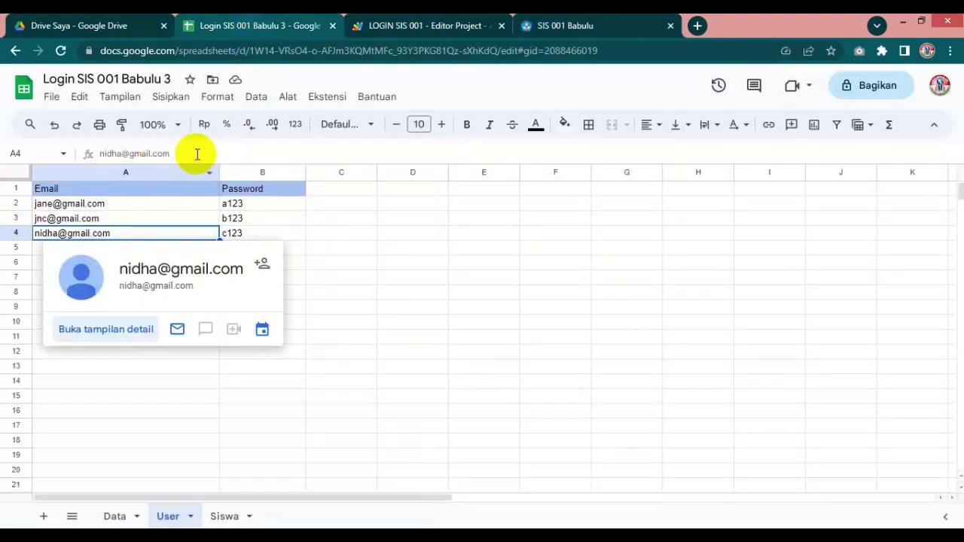
pyautogui.moveTo(192, 153); pyautogui.dragTo(93, 153)
pyautogui.hotkey('ctrl', 'c')
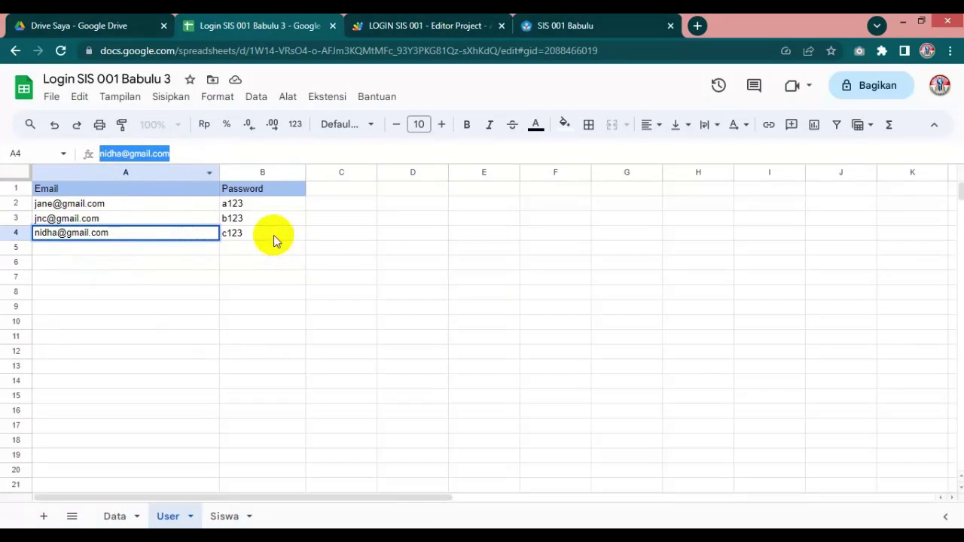
pyautogui.click(598, 25)
pyautogui.click(382, 256)
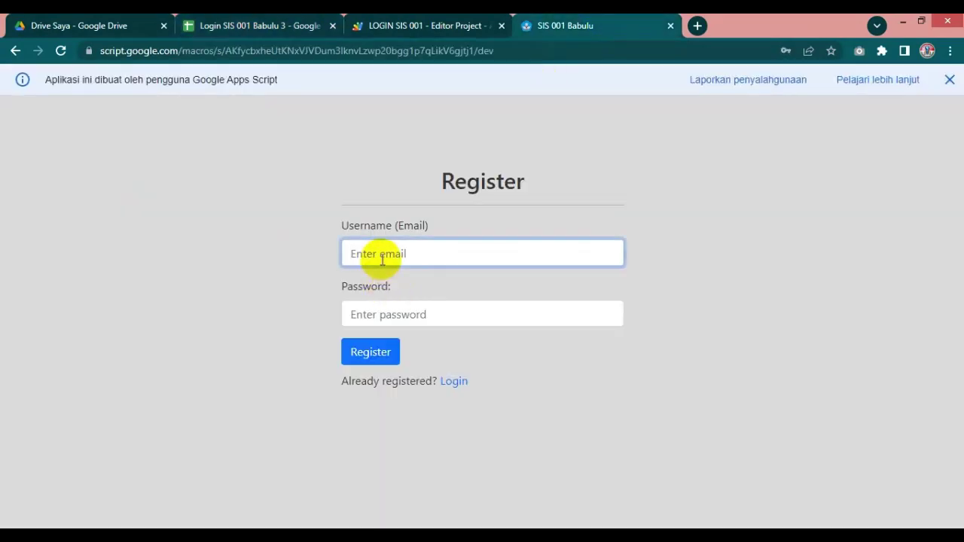
pyautogui.hotkey('ctrl', 'v')
pyautogui.click(256, 26)
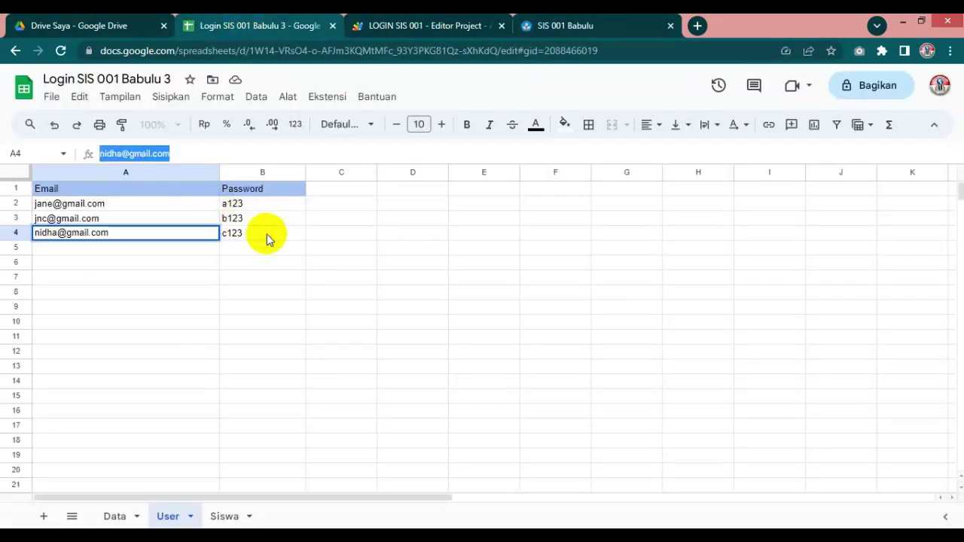
pyautogui.click(267, 233)
pyautogui.click(546, 25)
pyautogui.click(362, 319)
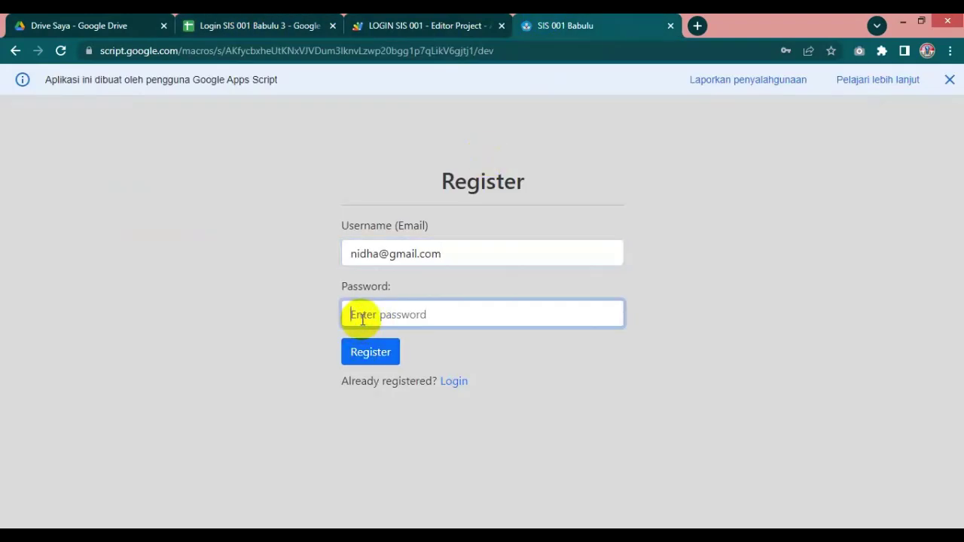
pyautogui.write('23')
pyautogui.click(362, 354)
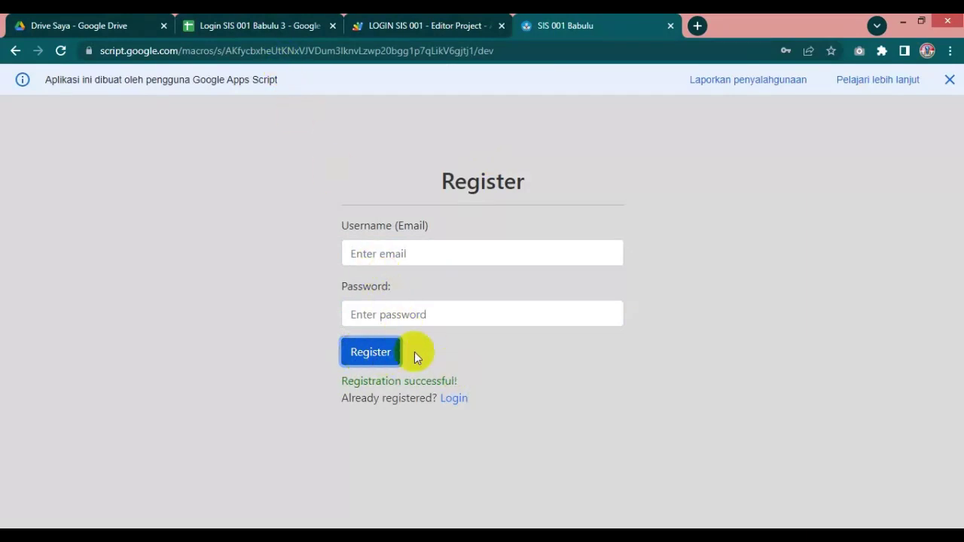
# - Log in with the newly registered account's e-mail and password, reaching the empty DATA page
pyautogui.click(456, 386)
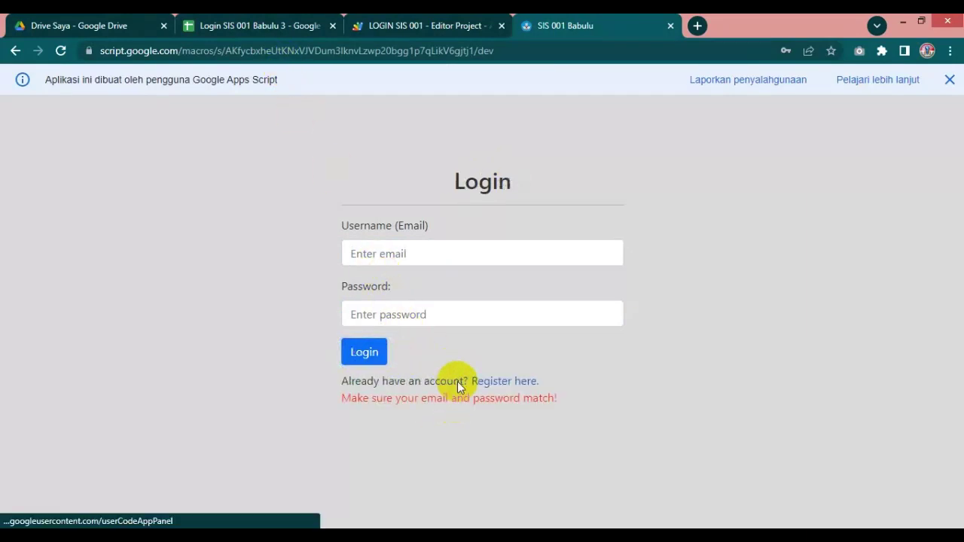
pyautogui.click(370, 254)
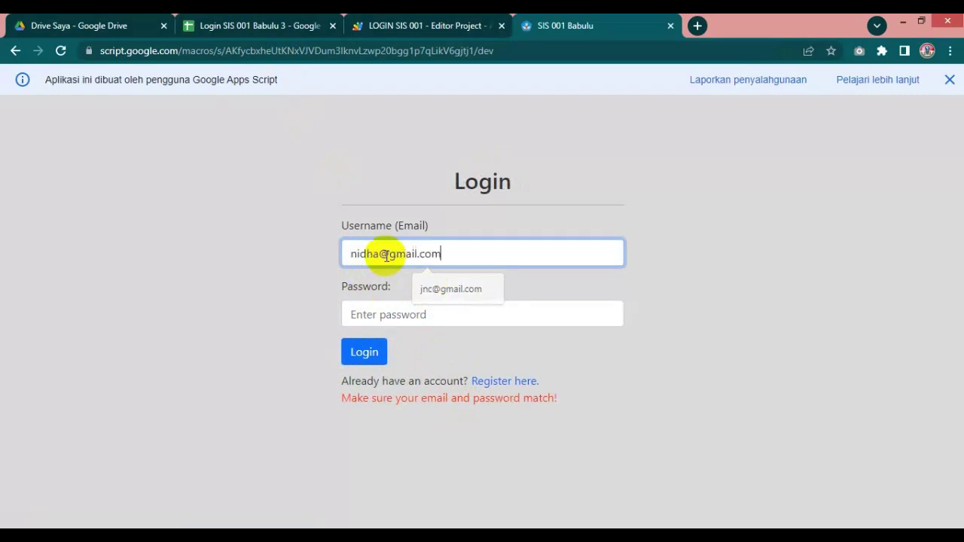
pyautogui.click(375, 315)
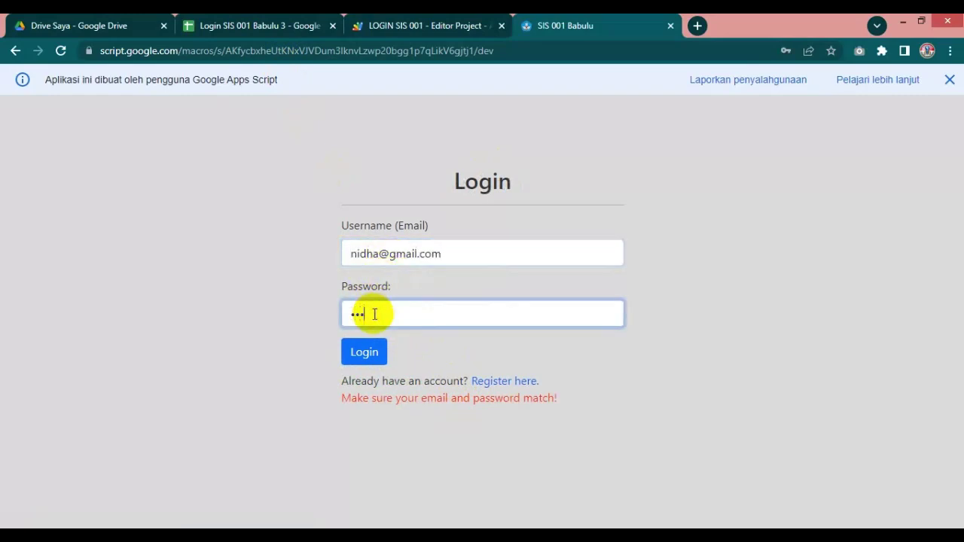
pyautogui.write('4')
pyautogui.click(367, 353)
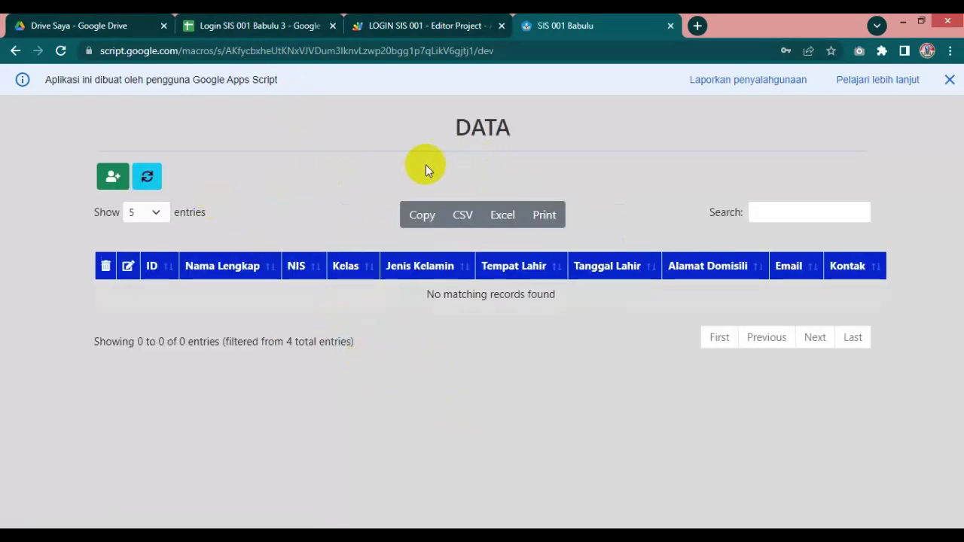
pyautogui.click(949, 80)
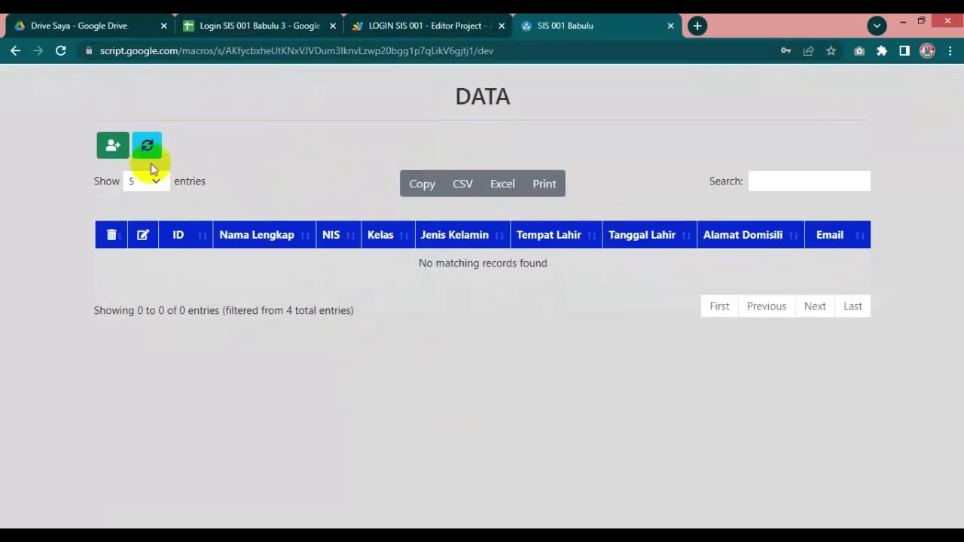
# - Start a new student record, choosing the student's name and entering NIS 22333
pyautogui.click(113, 146)
pyautogui.moveTo(311, 422); pyautogui.dragTo(216, 419)
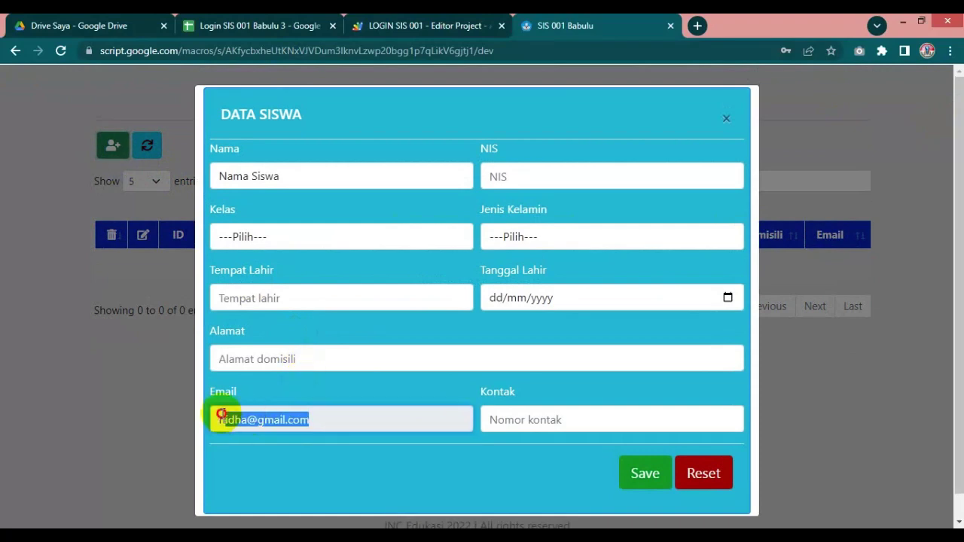
pyautogui.click(727, 120)
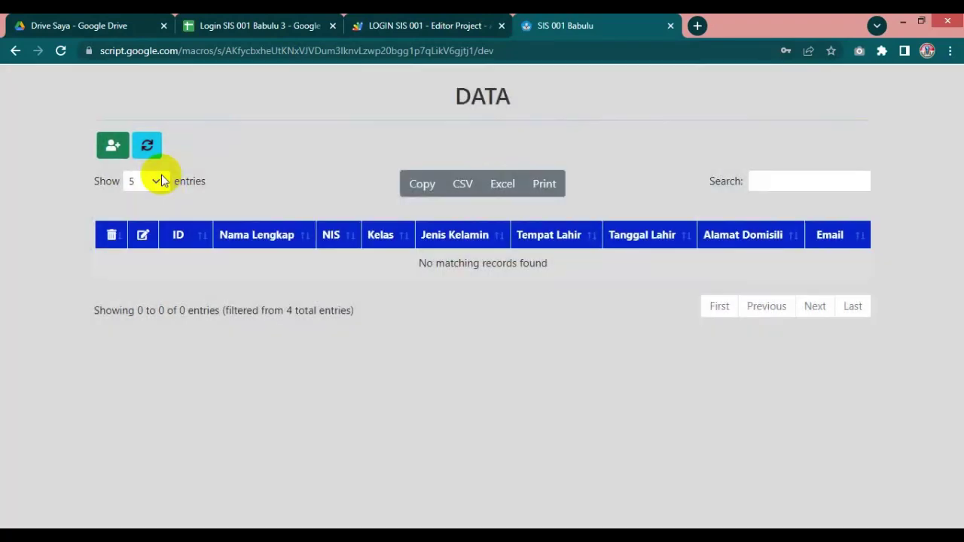
pyautogui.click(111, 147)
pyautogui.click(265, 178)
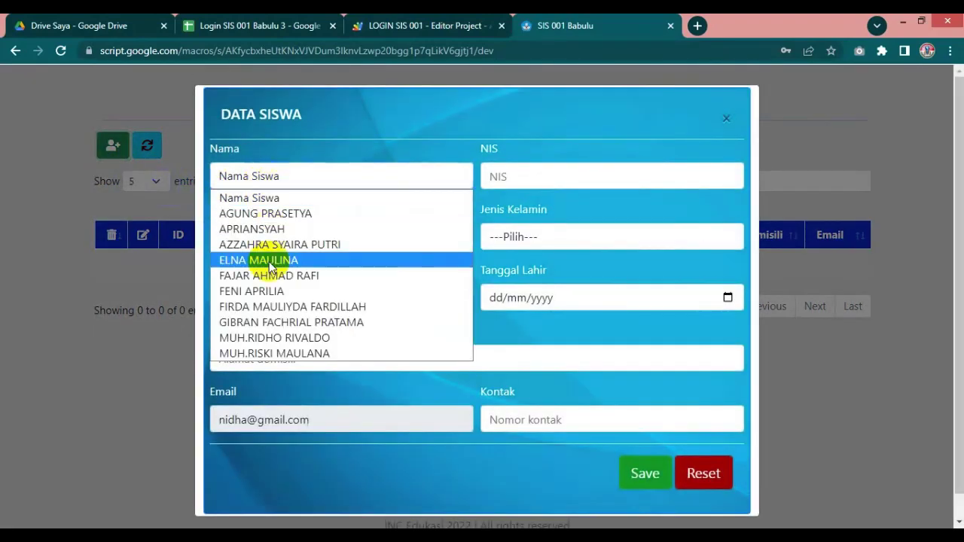
pyautogui.click(258, 286)
pyautogui.click(536, 175)
pyautogui.write('22')
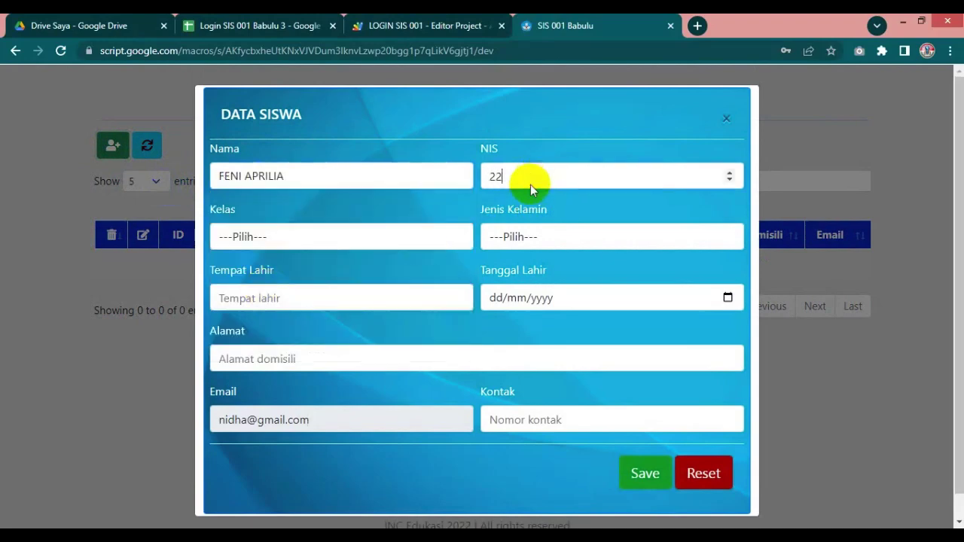
pyautogui.write('333')
# - Set class 6A, gender Laki-laki, birthplace Babulu and birth date 17/01/2024
pyautogui.click(297, 241)
pyautogui.click(269, 279)
pyautogui.click(571, 236)
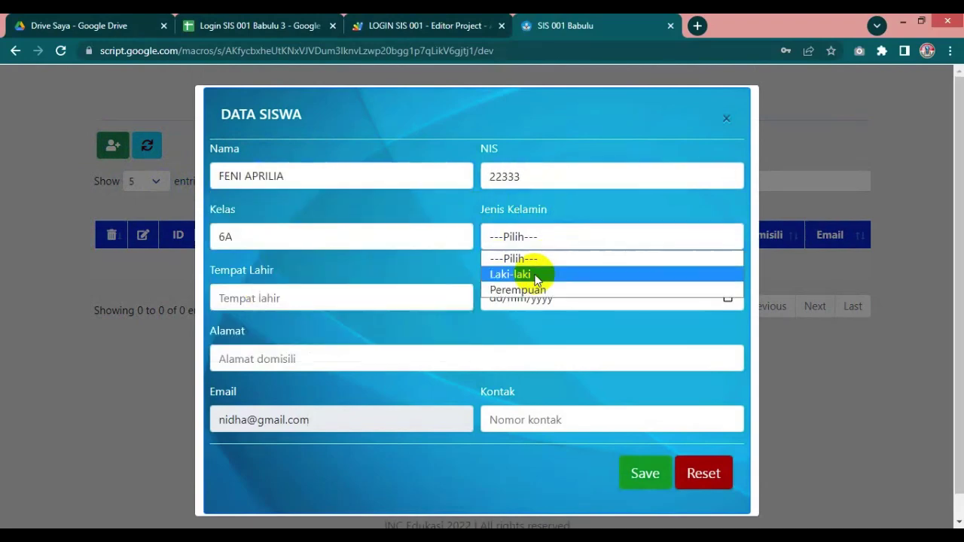
pyautogui.click(527, 276)
pyautogui.click(305, 298)
pyautogui.write('Babulu')
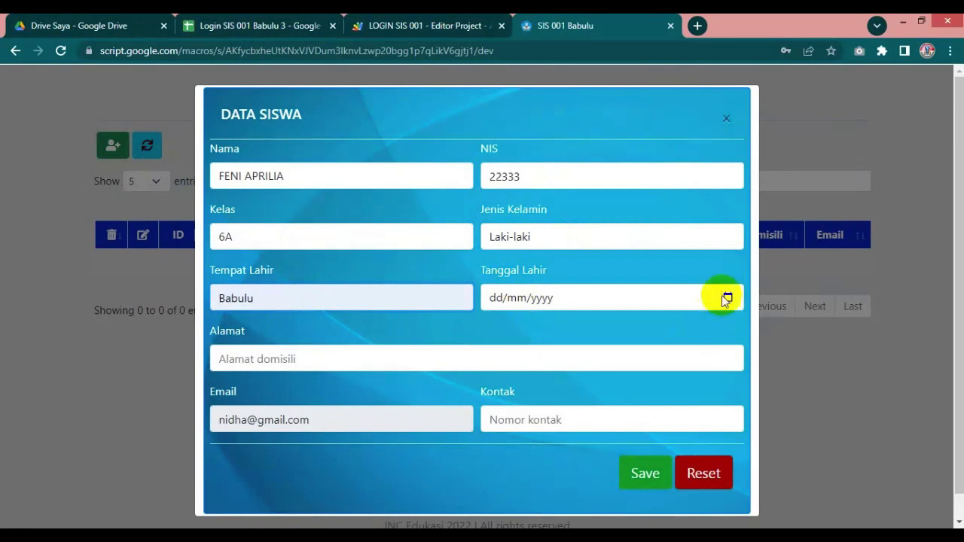
pyautogui.click(725, 299)
pyautogui.click(538, 411)
# - Fill in address Babulu and the contact number, save the record and refresh the table
pyautogui.click(316, 360)
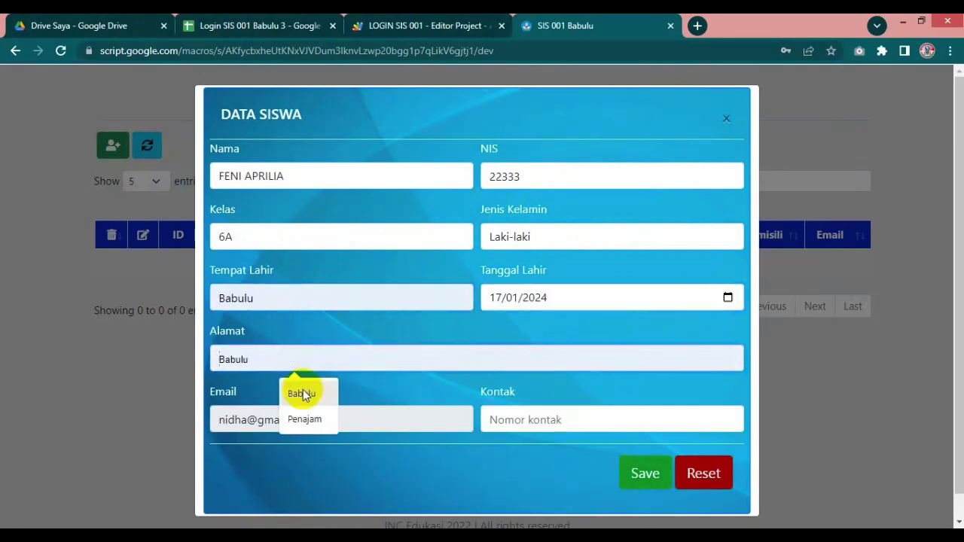
pyautogui.click(303, 394)
pyautogui.click(545, 419)
pyautogui.write('3322')
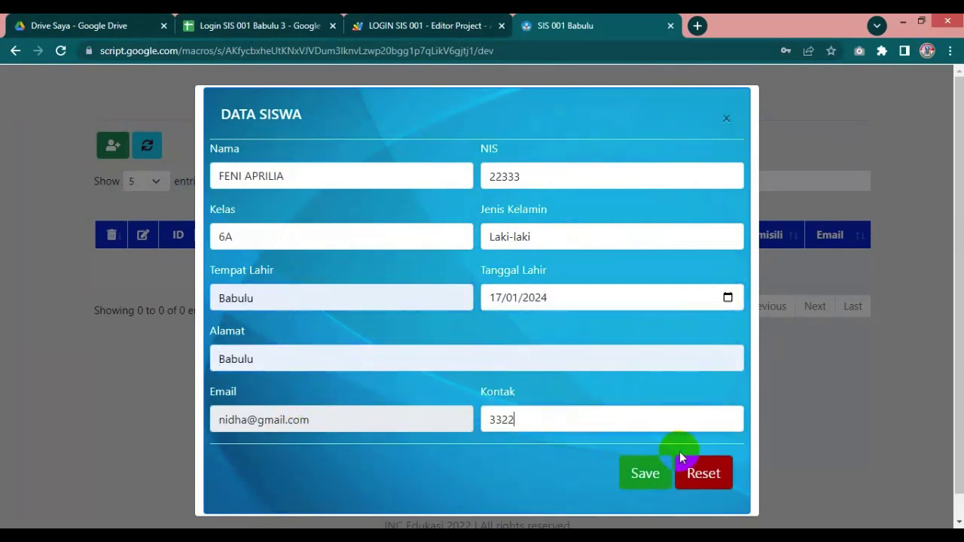
pyautogui.write('222')
pyautogui.click(642, 471)
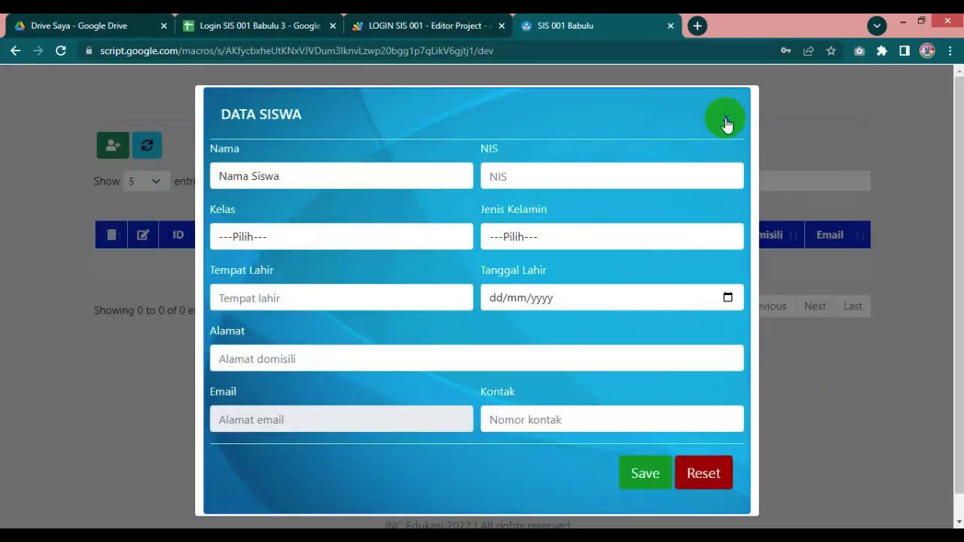
pyautogui.click(725, 119)
pyautogui.click(139, 143)
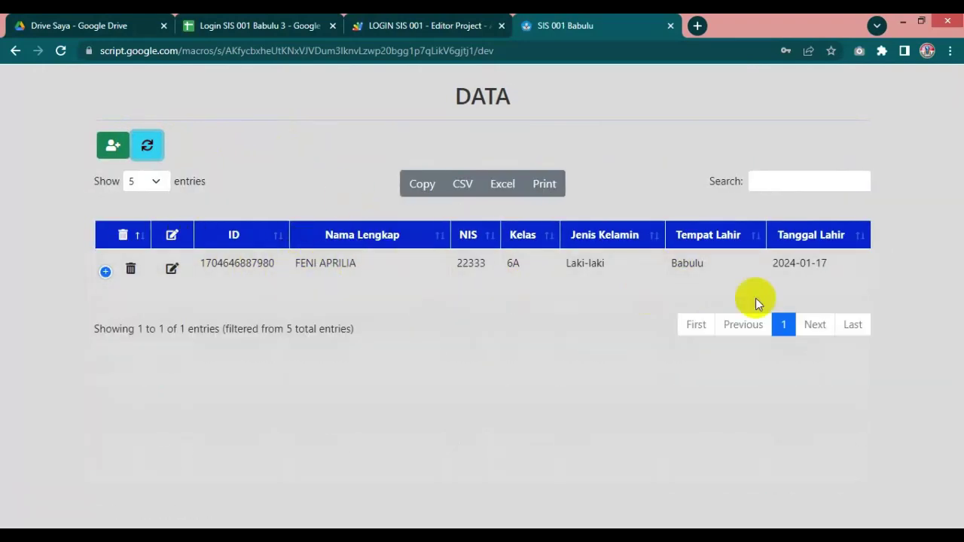
# - Open the student record for editing and change its address from Babulu to Penajam
pyautogui.click(106, 272)
pyautogui.click(106, 272)
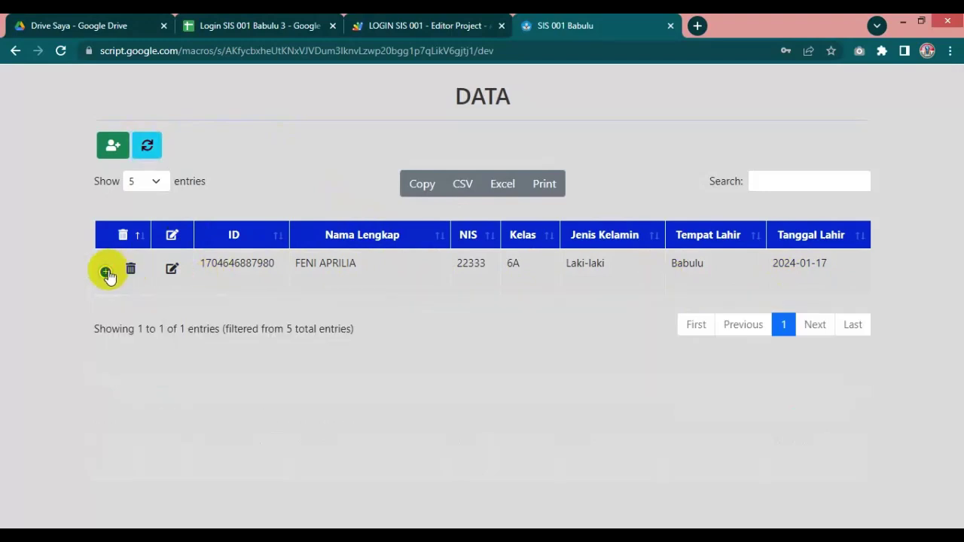
pyautogui.click(173, 270)
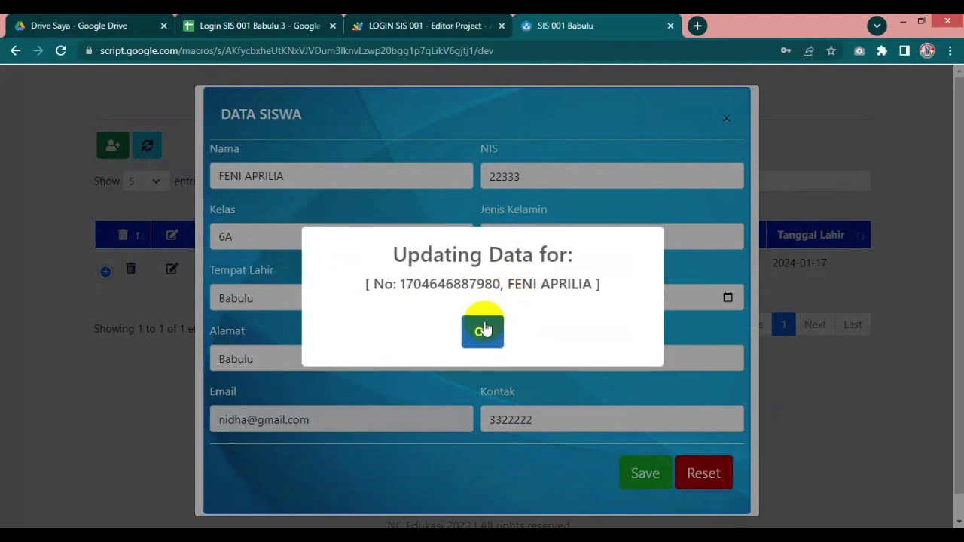
pyautogui.click(482, 330)
pyautogui.moveTo(267, 358); pyautogui.dragTo(196, 364)
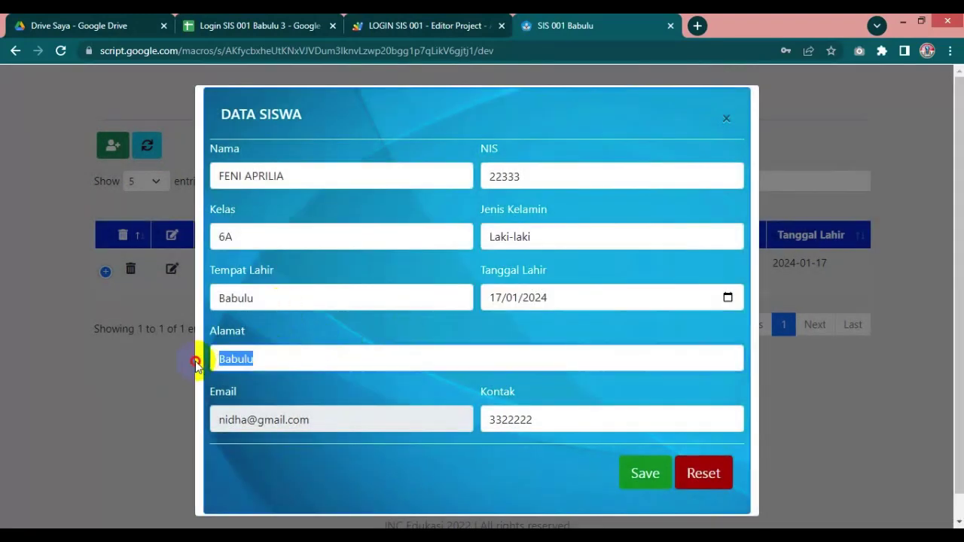
pyautogui.write('Penajam')
pyautogui.click(307, 405)
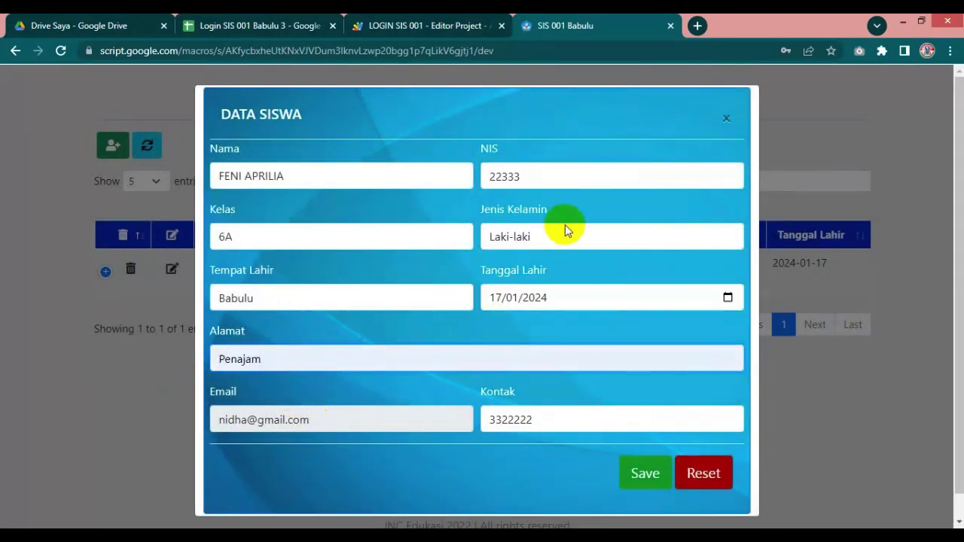
# - Change the gender to Perempuan, save, and refresh the DATA table to check the row
pyautogui.click(548, 237)
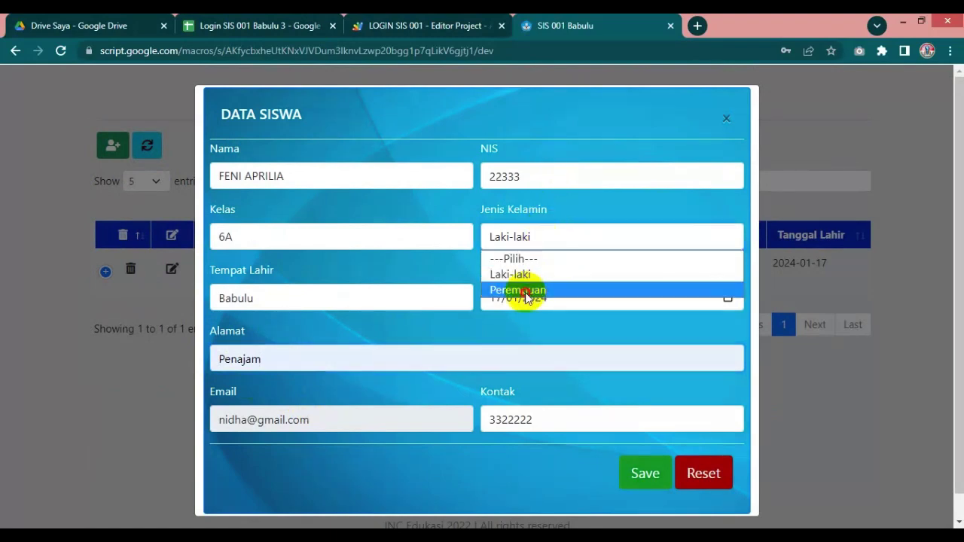
pyautogui.click(527, 290)
pyautogui.click(637, 473)
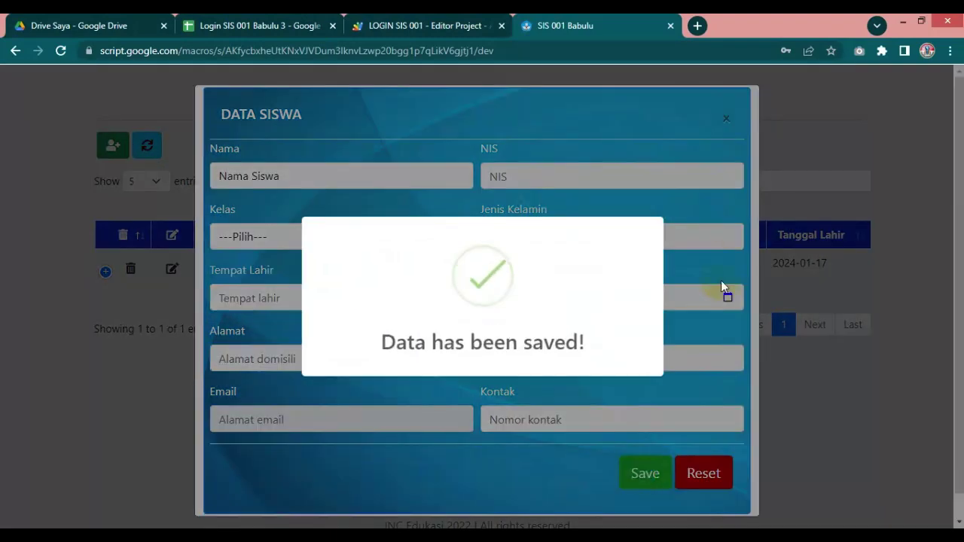
pyautogui.click(726, 118)
pyautogui.click(147, 145)
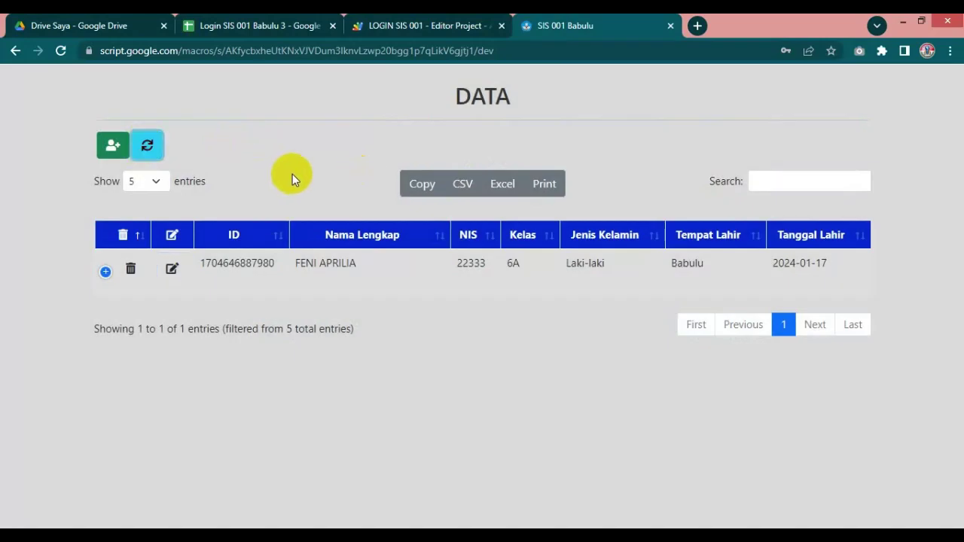
pyautogui.moveTo(317, 264); pyautogui.dragTo(694, 283)
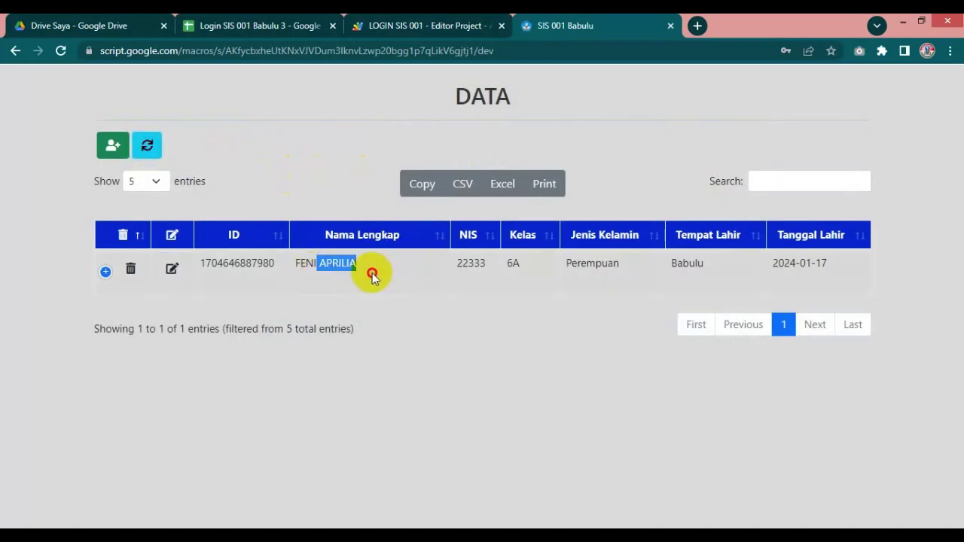
pyautogui.click(694, 282)
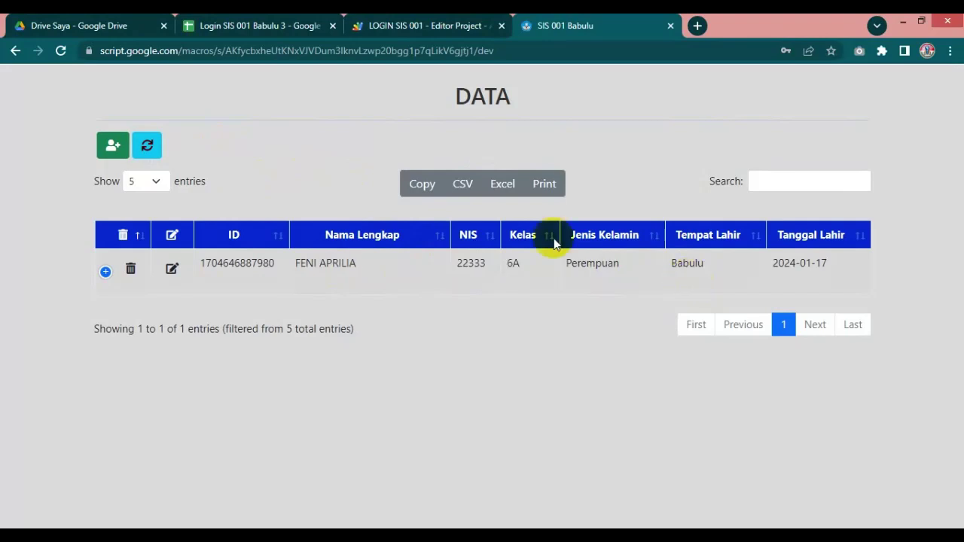
# - Reload the web app and register another account with an e-mail and password
pyautogui.click(61, 51)
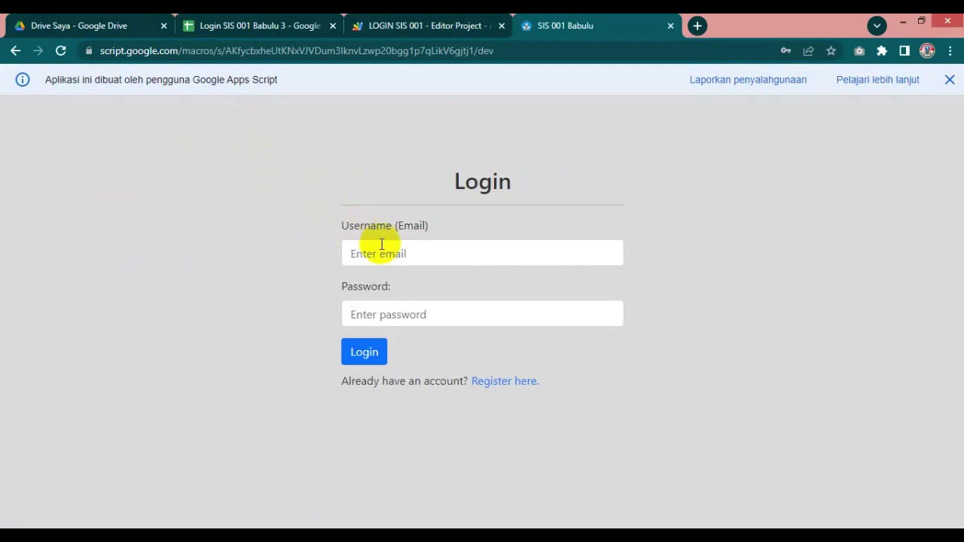
pyautogui.click(370, 253)
pyautogui.click(484, 385)
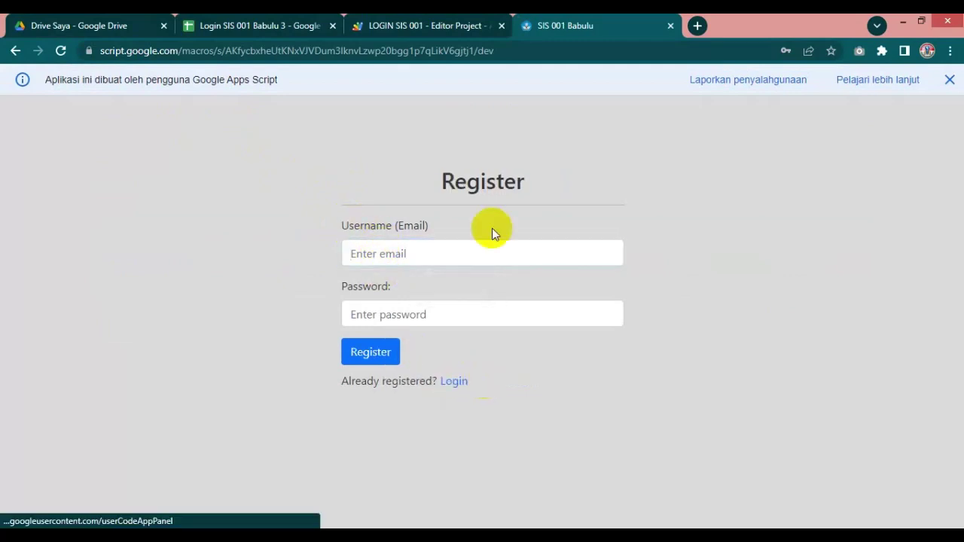
pyautogui.moveTo(533, 176); pyautogui.dragTo(441, 181)
pyautogui.click(399, 255)
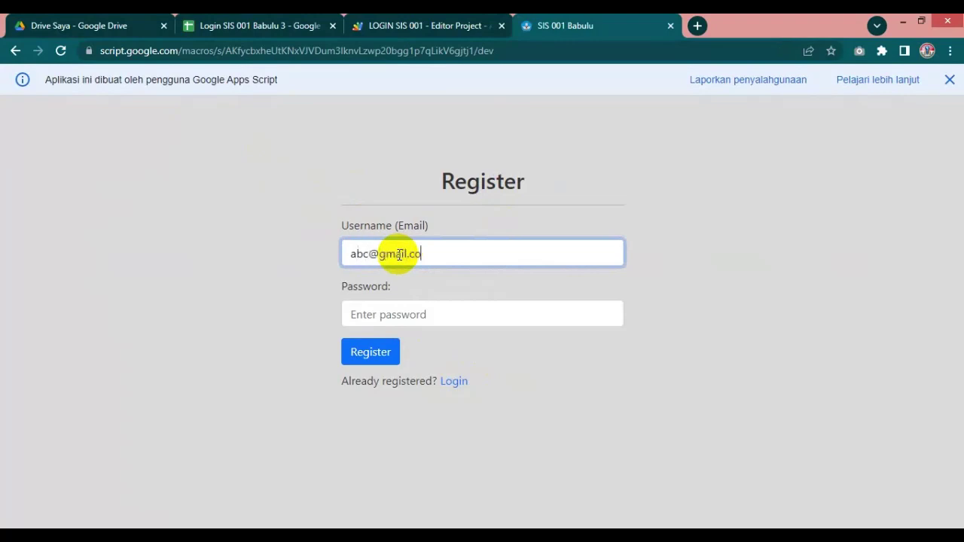
pyautogui.click(375, 324)
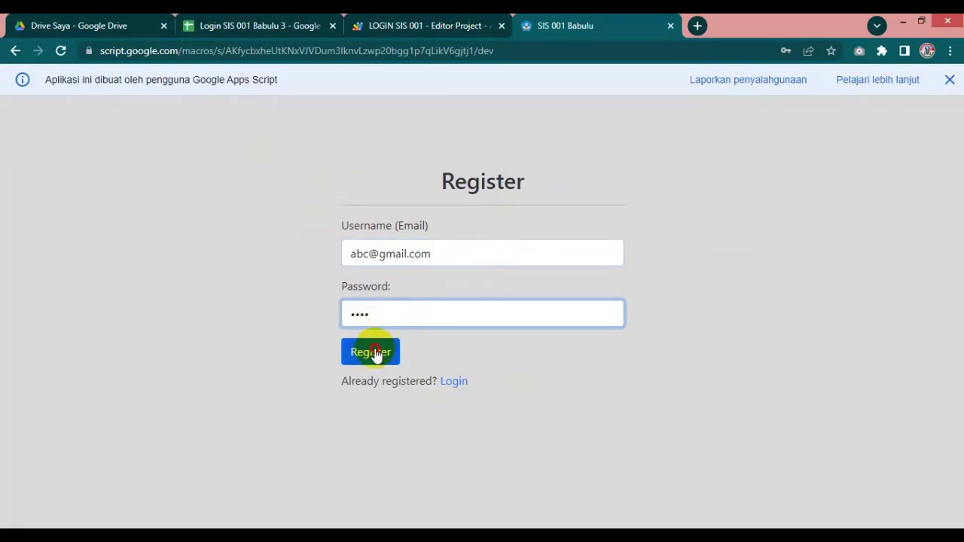
pyautogui.click(376, 355)
pyautogui.click(280, 26)
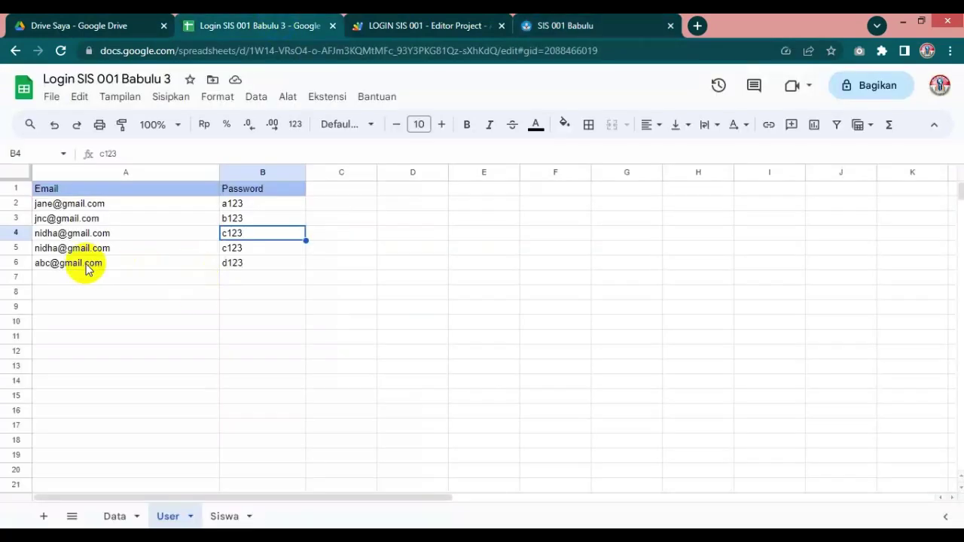
# - Check the new row-6 account in the User sheet and copy its e-mail and password over
pyautogui.click(98, 265)
pyautogui.click(239, 263)
pyautogui.click(111, 263)
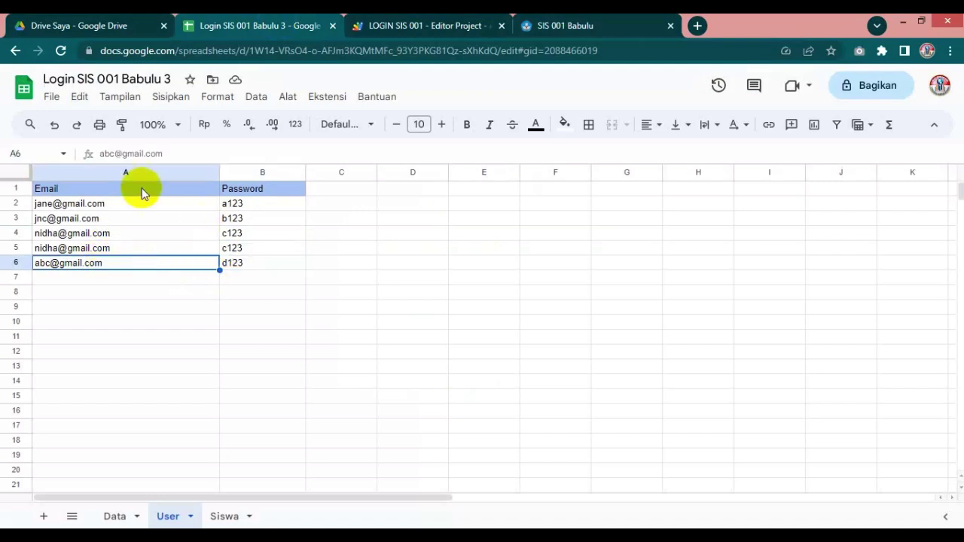
pyautogui.moveTo(167, 153); pyautogui.dragTo(88, 156)
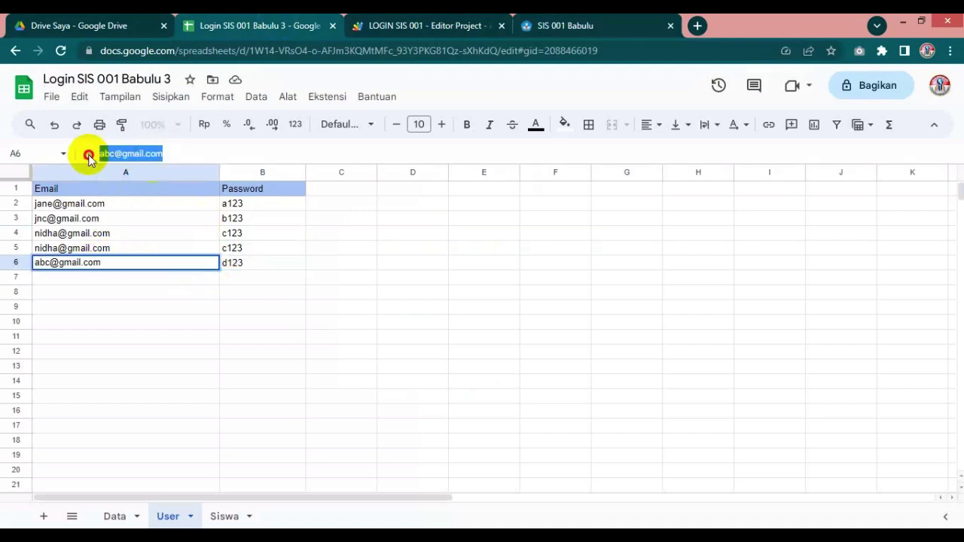
pyautogui.click(569, 22)
pyautogui.click(437, 255)
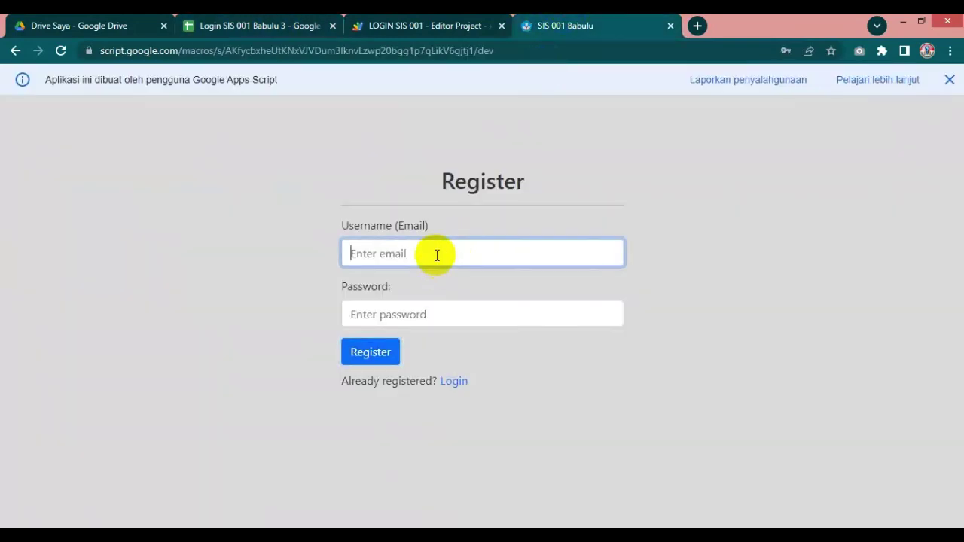
pyautogui.click(226, 25)
pyautogui.click(241, 263)
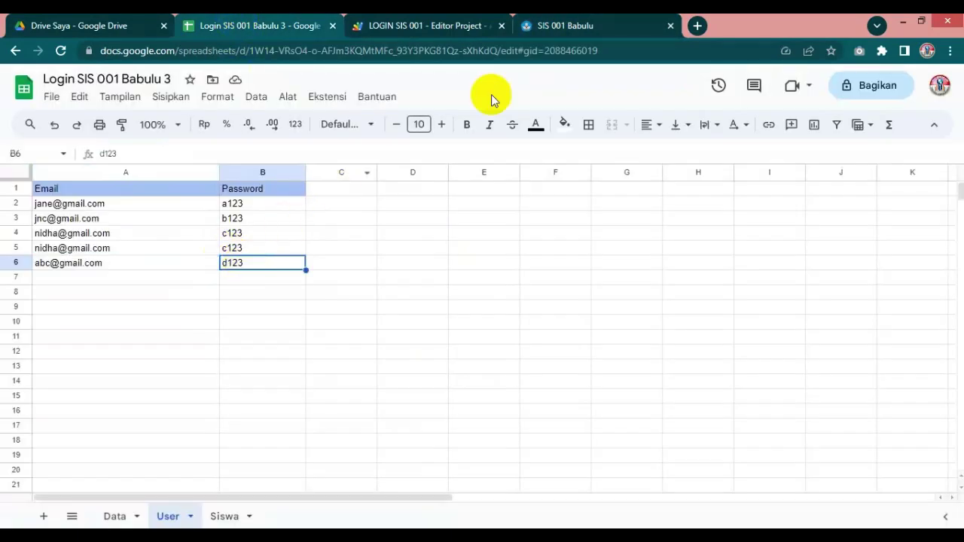
pyautogui.click(532, 26)
pyautogui.click(394, 314)
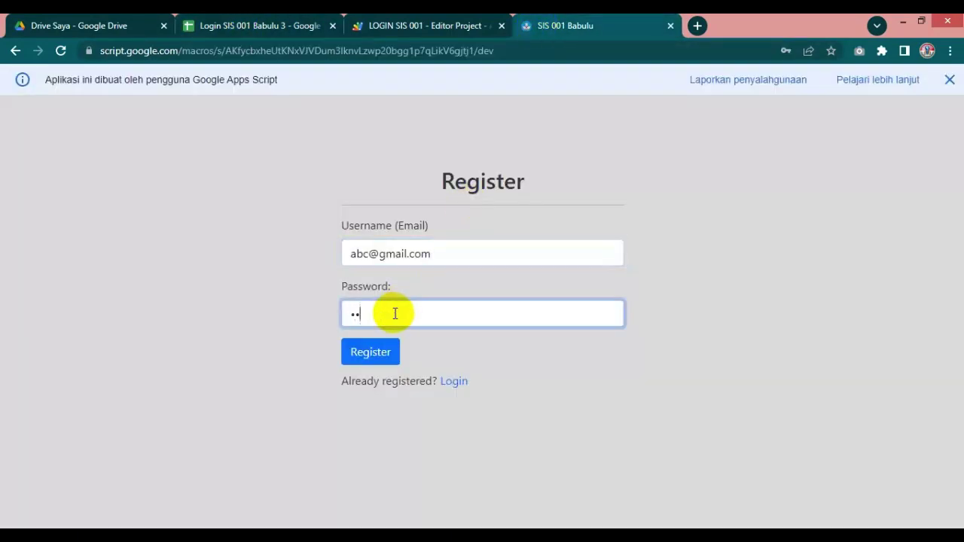
pyautogui.write('23')
# - Log into the web app with the row-6 account's saved e-mail and its password
pyautogui.click(455, 381)
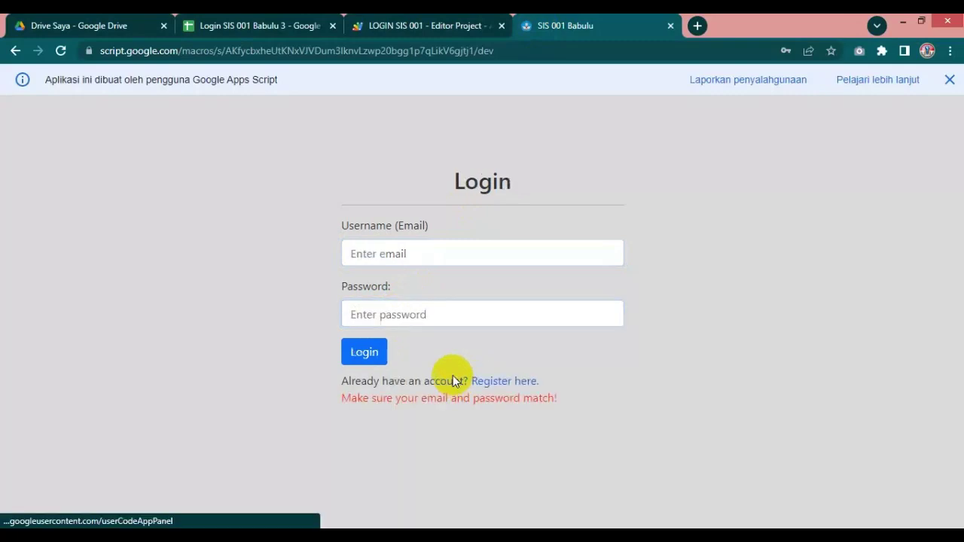
pyautogui.click(367, 254)
pyautogui.press('Down')
pyautogui.press('Return')
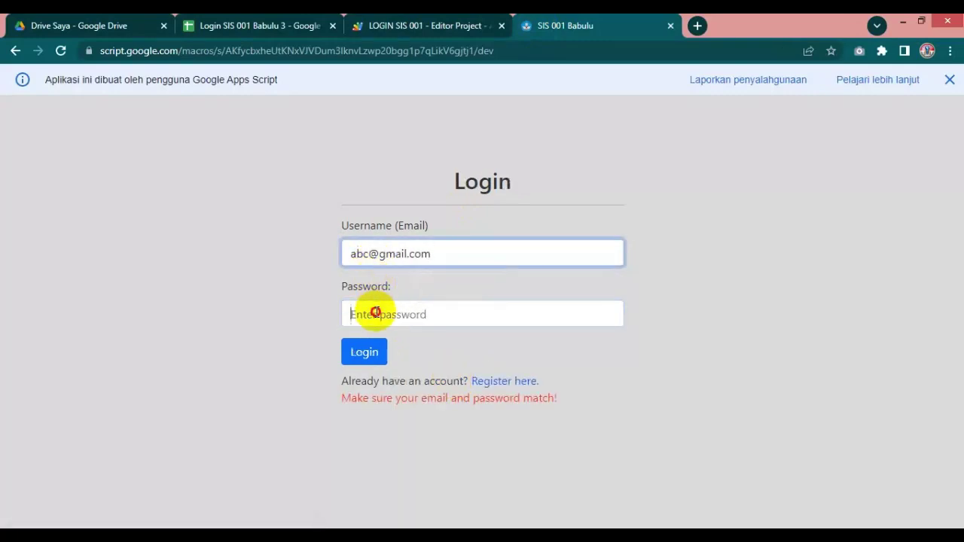
pyautogui.click(375, 313)
pyautogui.write('134')
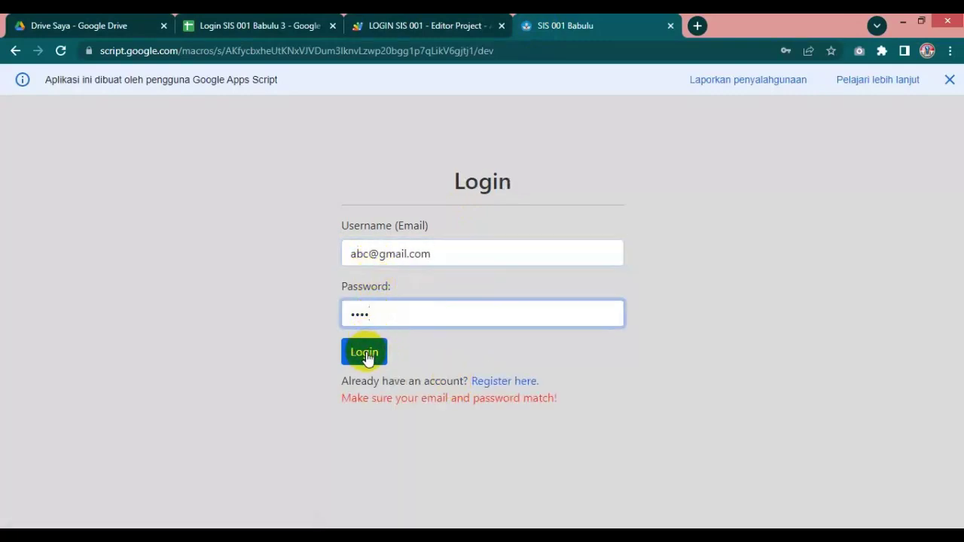
pyautogui.moveTo(499, 185); pyautogui.dragTo(454, 183)
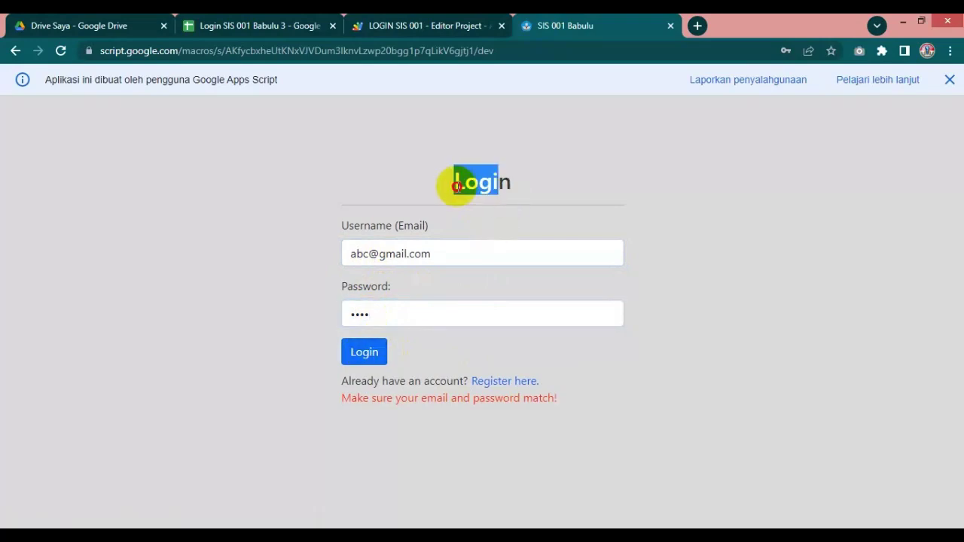
pyautogui.click(368, 358)
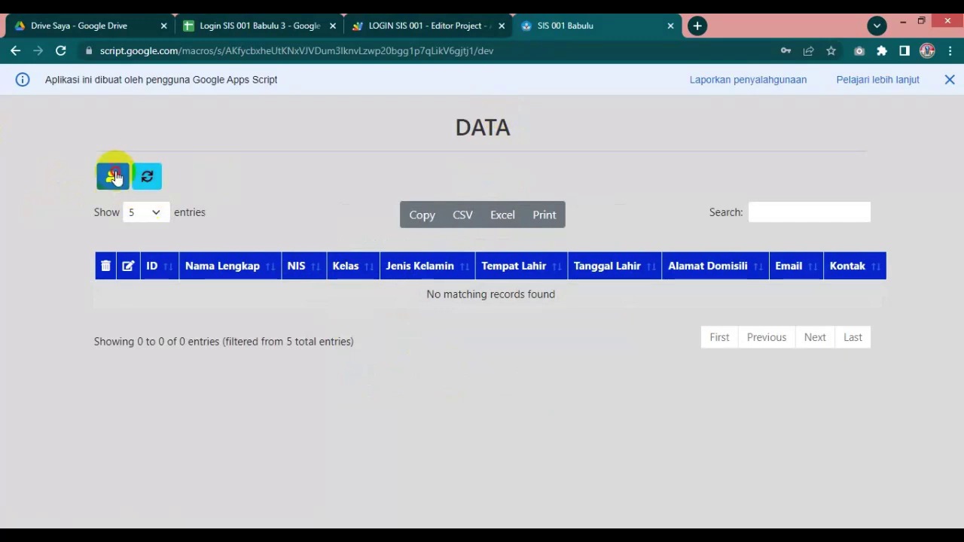
# - Start a new student record with the chosen name, NIS 2233, class 6B and gender Laki-laki
pyautogui.click(115, 177)
pyautogui.moveTo(313, 451); pyautogui.dragTo(193, 451)
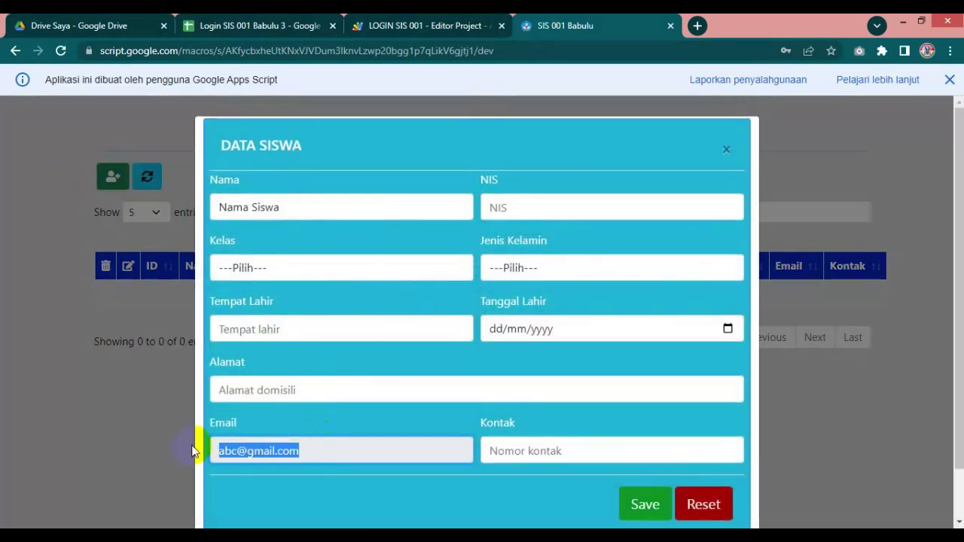
pyautogui.click(279, 205)
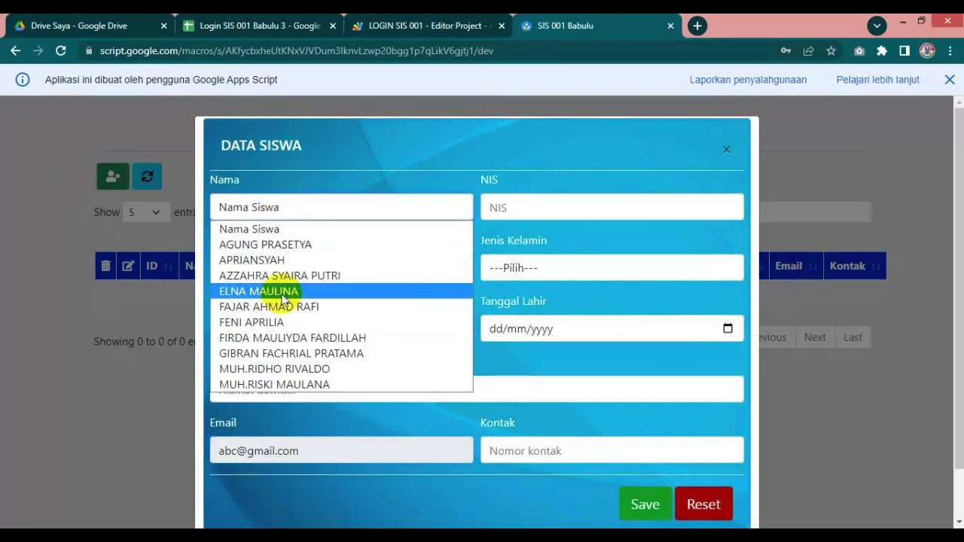
pyautogui.click(275, 370)
pyautogui.click(550, 208)
pyautogui.write('2233')
pyautogui.click(368, 269)
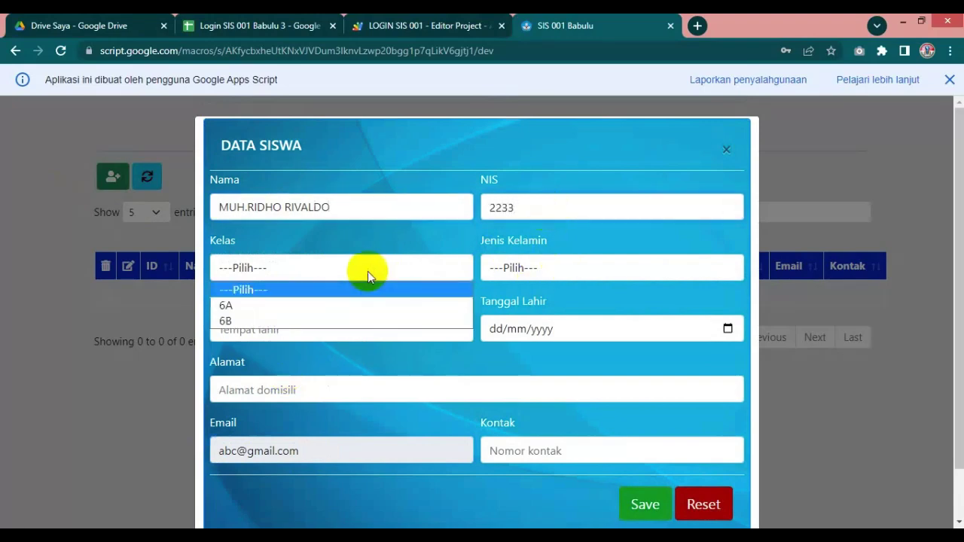
pyautogui.click(287, 321)
pyautogui.click(598, 271)
pyautogui.click(508, 303)
# - Add birthplace Babulu, birth date 16 January 2024, address Penajam and contact, then save and refresh
pyautogui.click(343, 329)
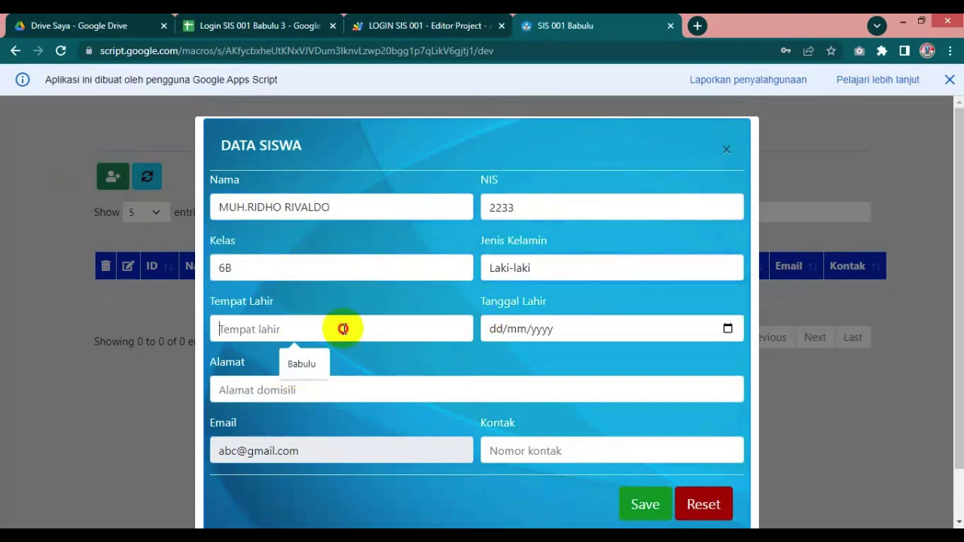
pyautogui.click(311, 364)
pyautogui.click(727, 329)
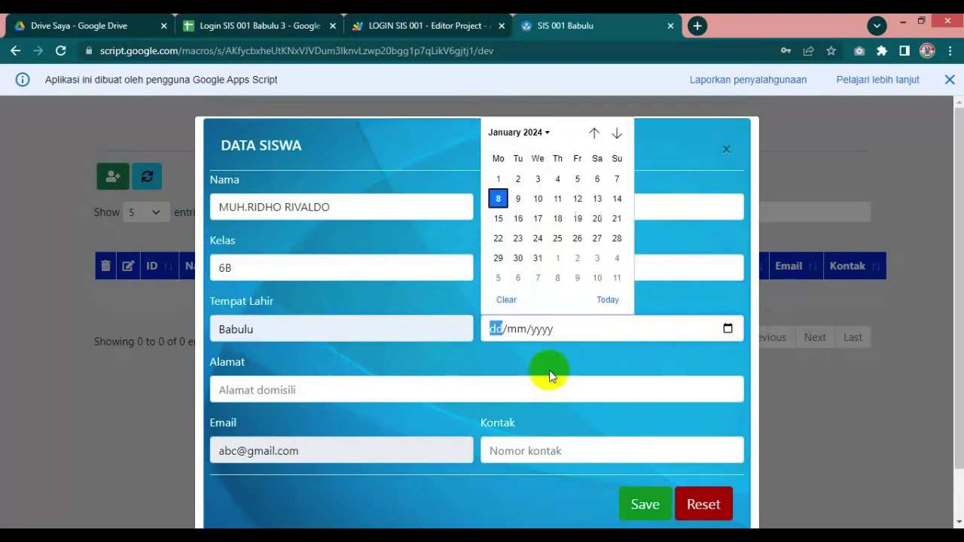
pyautogui.click(517, 217)
pyautogui.click(317, 389)
pyautogui.click(304, 450)
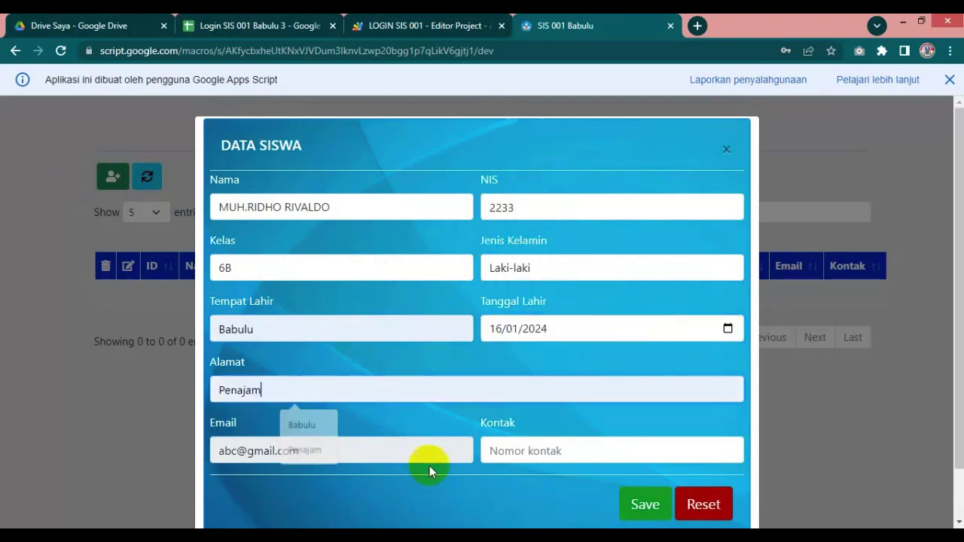
pyautogui.click(549, 452)
pyautogui.click(579, 486)
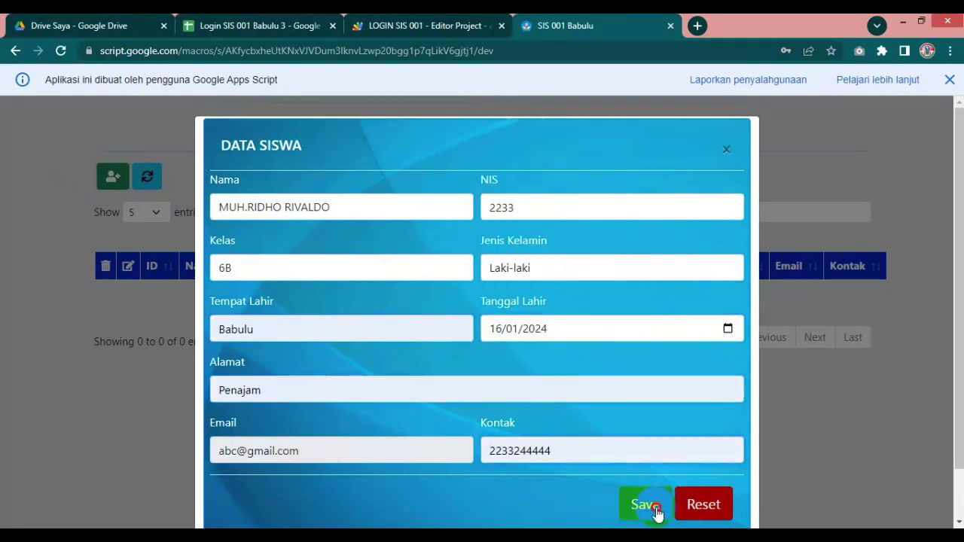
pyautogui.click(656, 512)
pyautogui.click(726, 151)
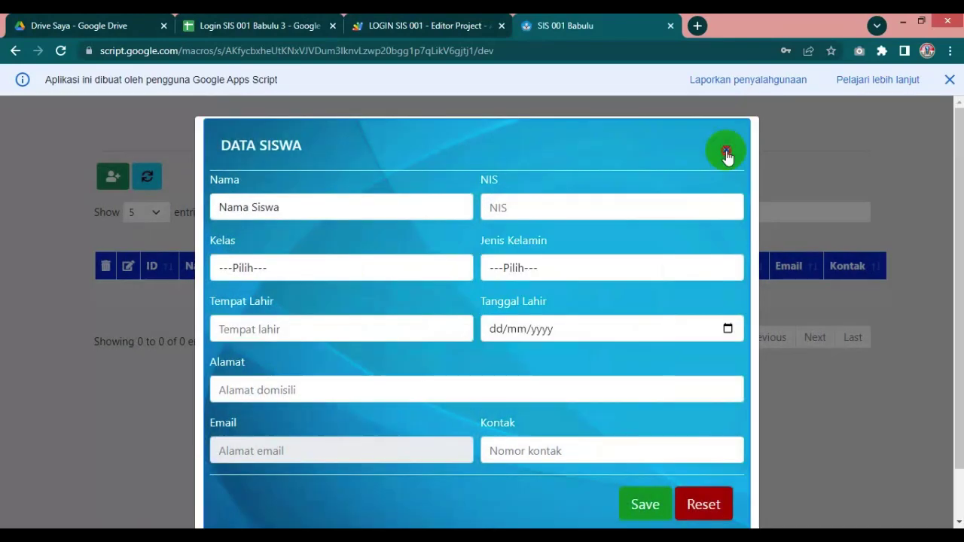
pyautogui.click(147, 176)
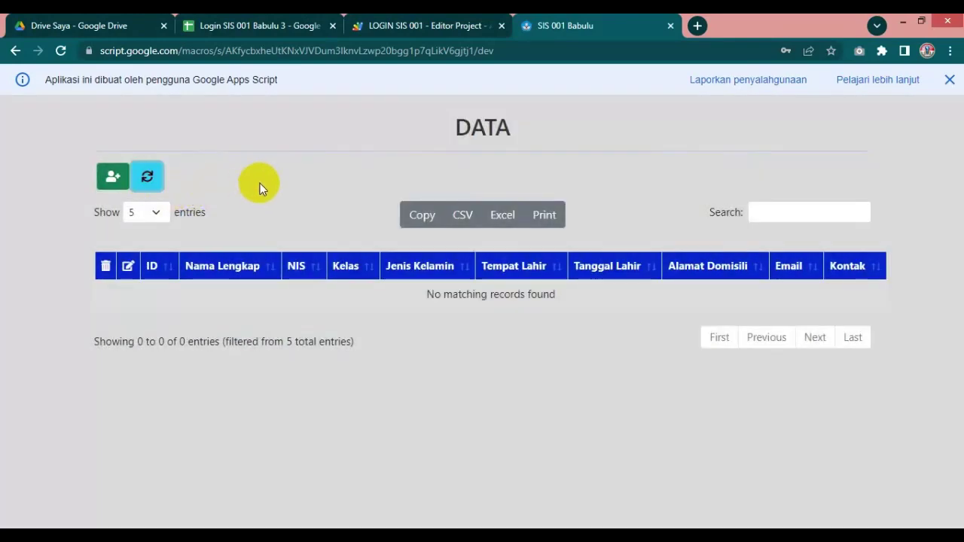